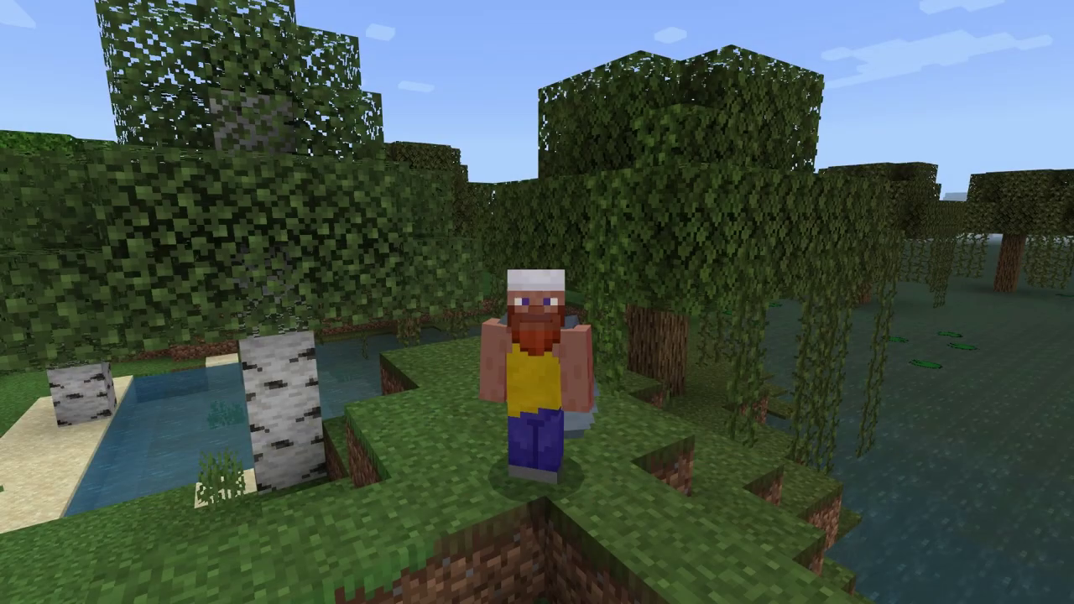
Run /scoreboard objectives add money dummy and confirm in chat that the objective was created
key("slash")
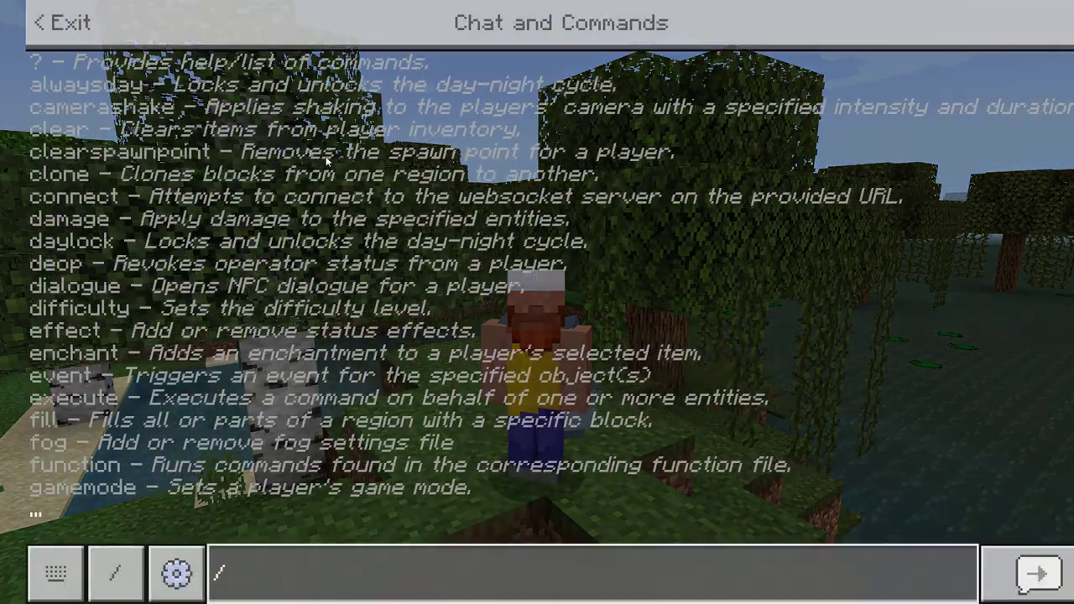
type("sc")
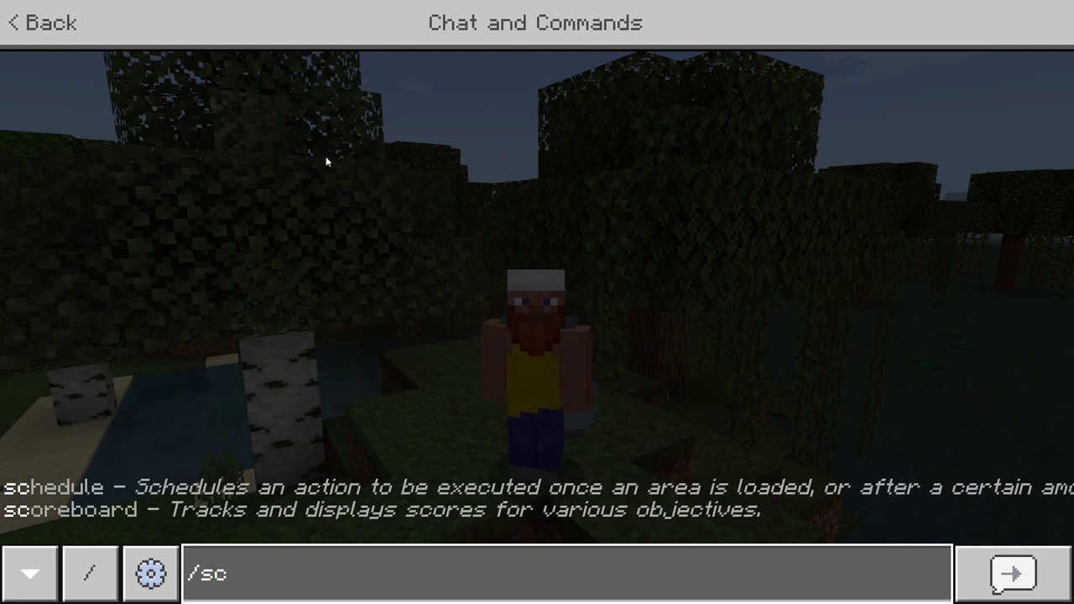
key("Tab")
key("Tab")
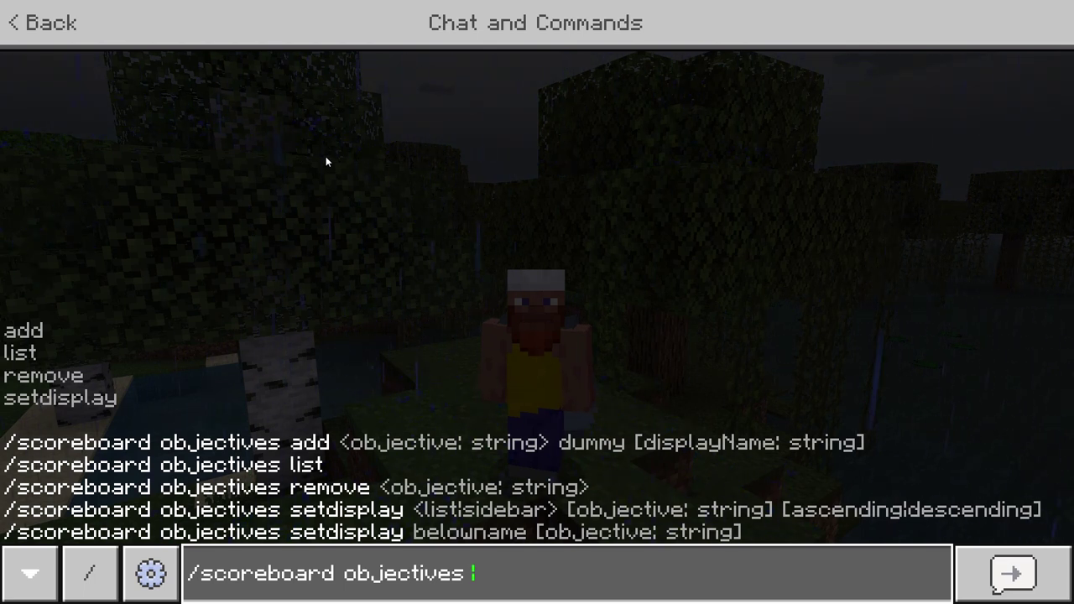
type("add")
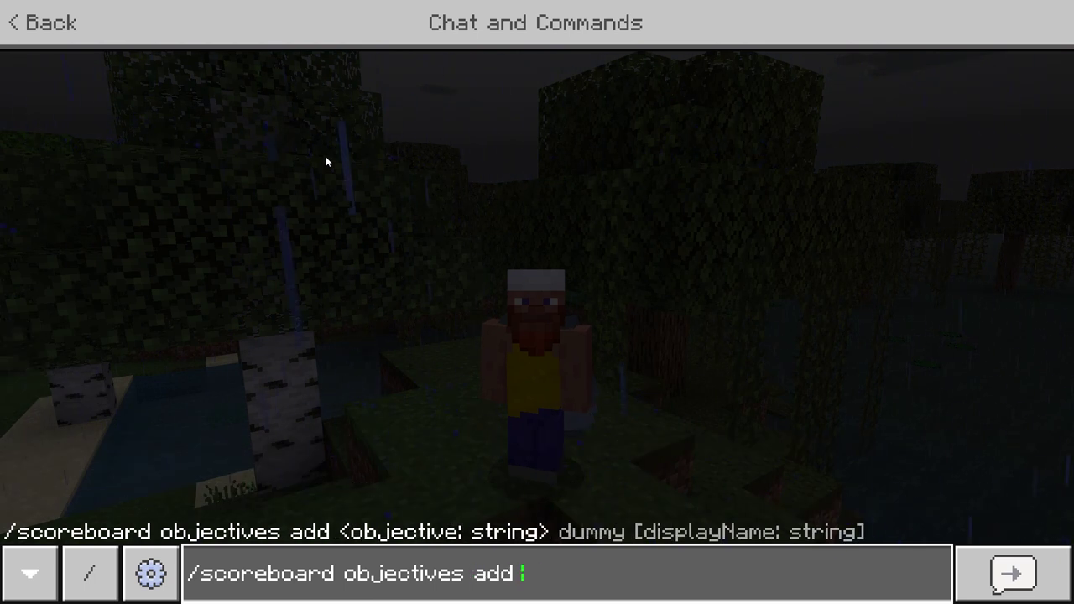
type(" money")
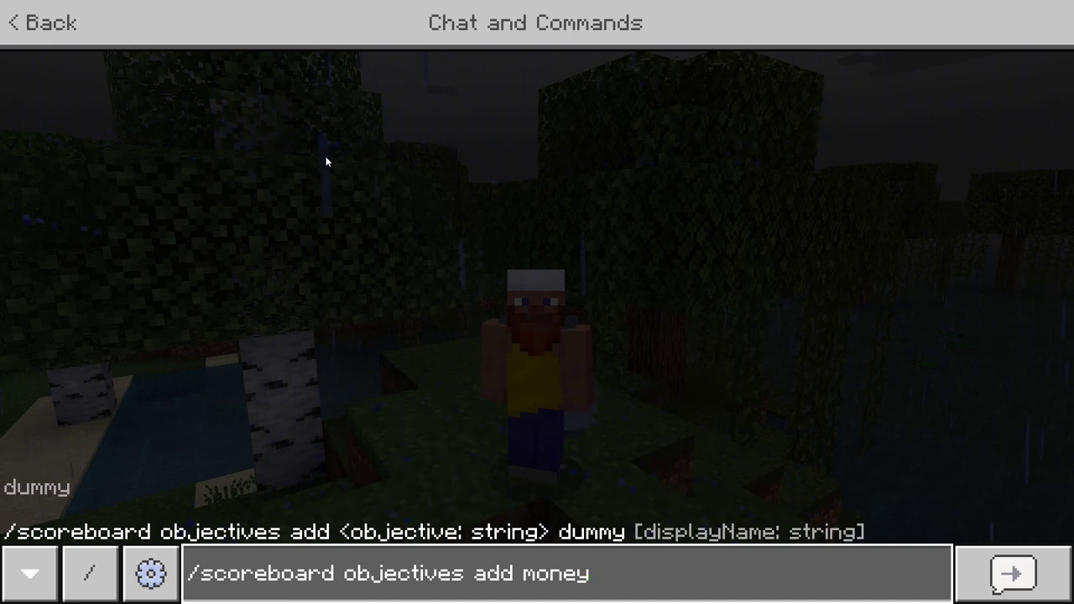
type(" dummy")
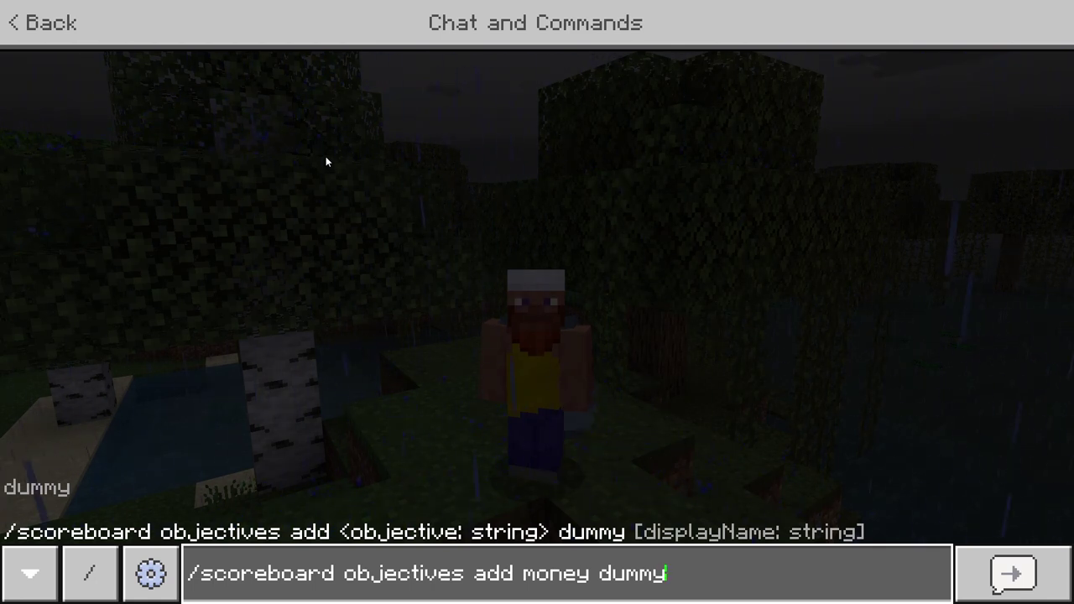
key("Return")
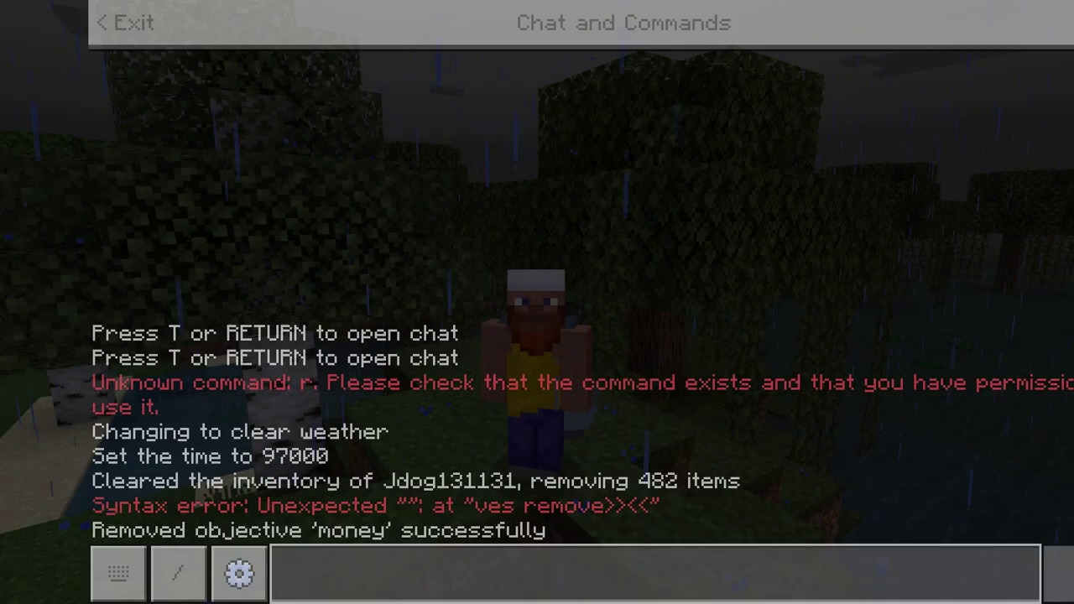
key("t")
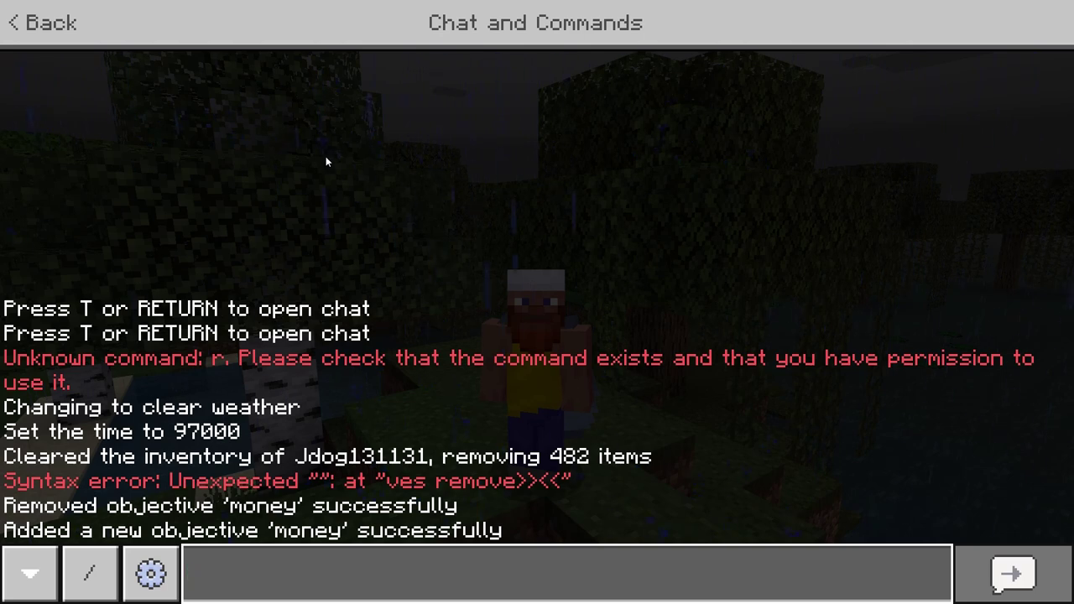
key("Escape")
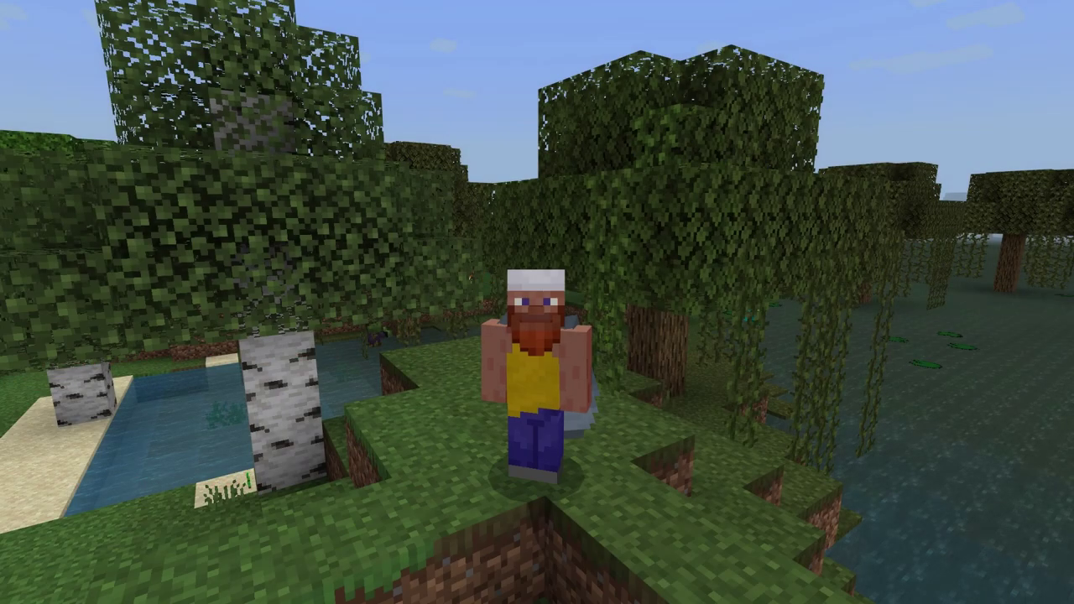
Add 100 to your own money score with /scoreboard players add @s money 100
key("t")
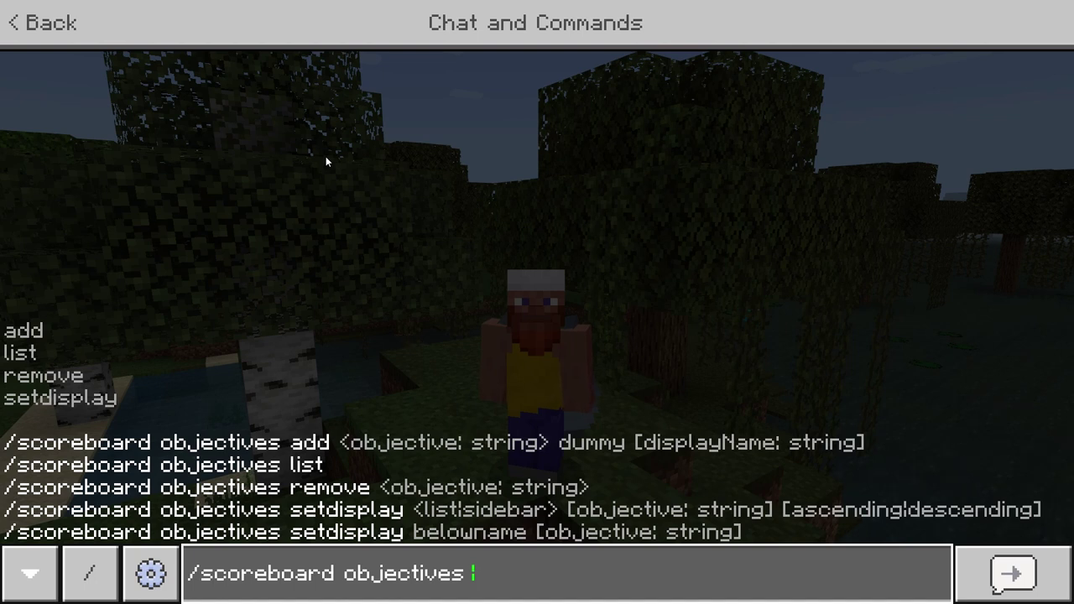
key("BackSpace")
key("BackSpace")
key("BackSpace")
key("BackSpace")
key("BackSpace")
key("BackSpace")
key("BackSpace")
key("BackSpace")
key("BackSpace")
key("BackSpace")
key("BackSpace")
key("BackSpace")
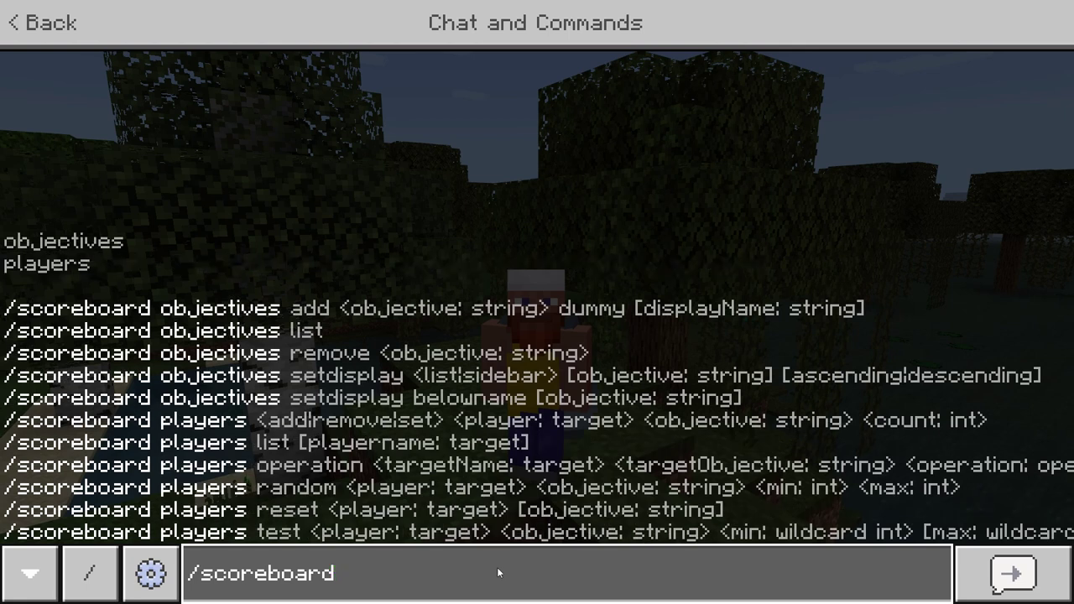
key("Tab")
key("Tab")
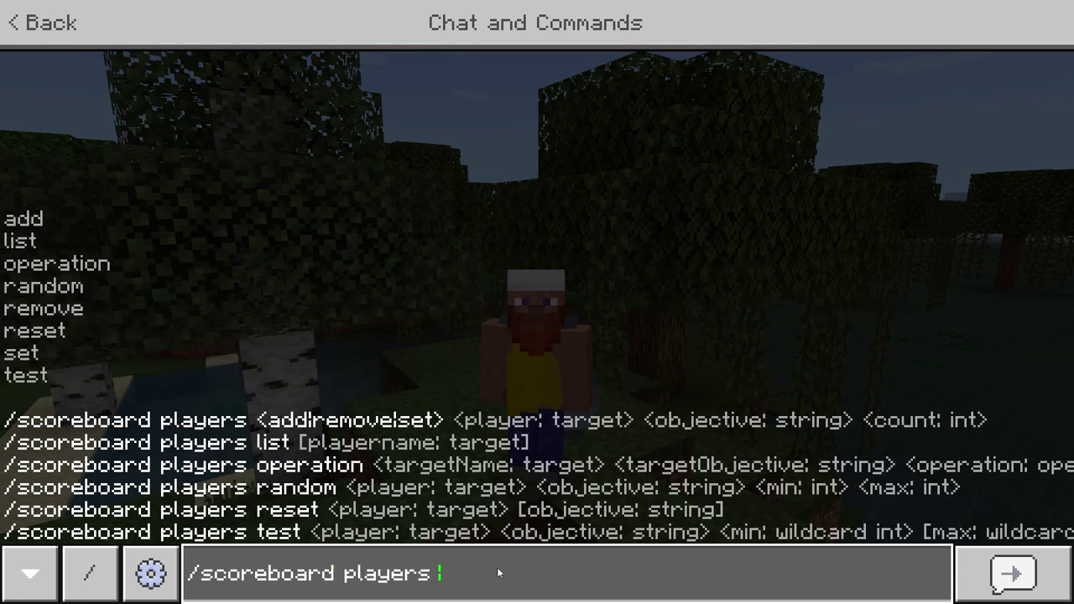
type("add")
key("Tab")
key("Tab")
key("Tab")
key("Tab")
key("Tab")
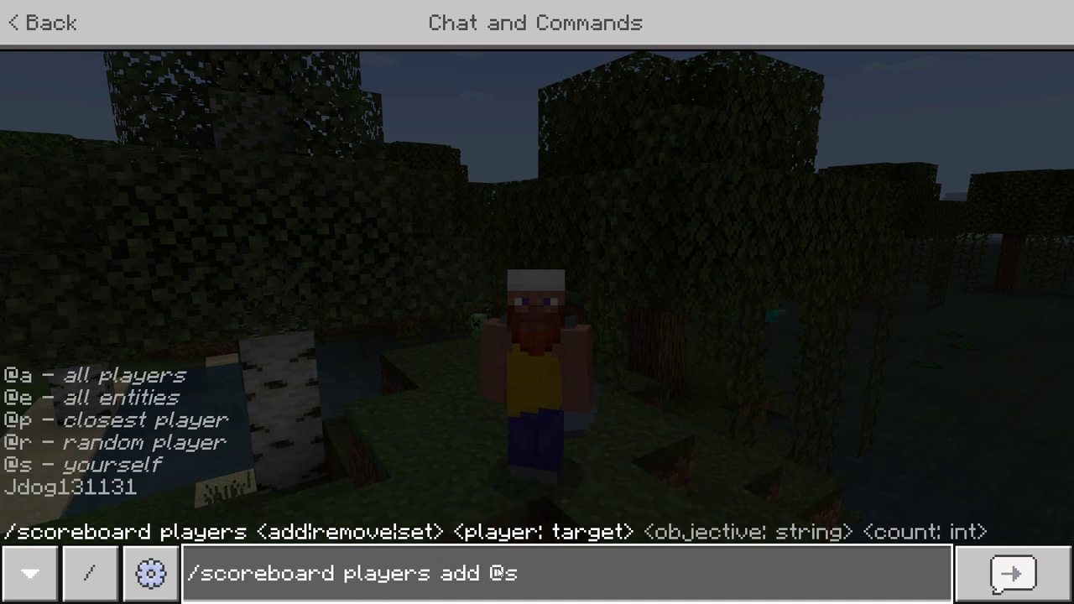
type("10")
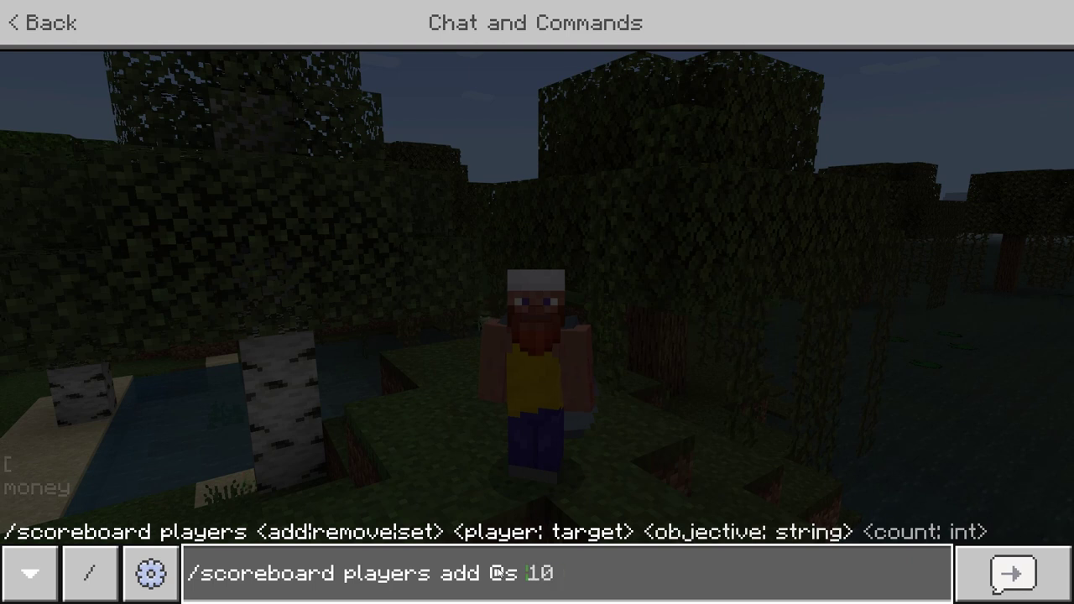
key("BackSpace")
key("BackSpace")
type("money 100")
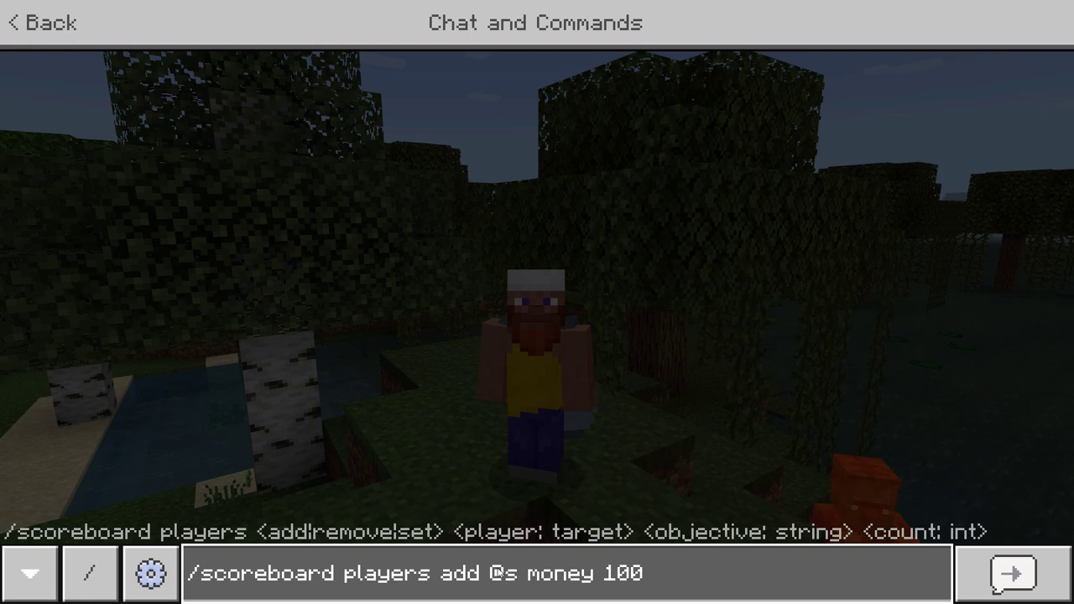
key("Return")
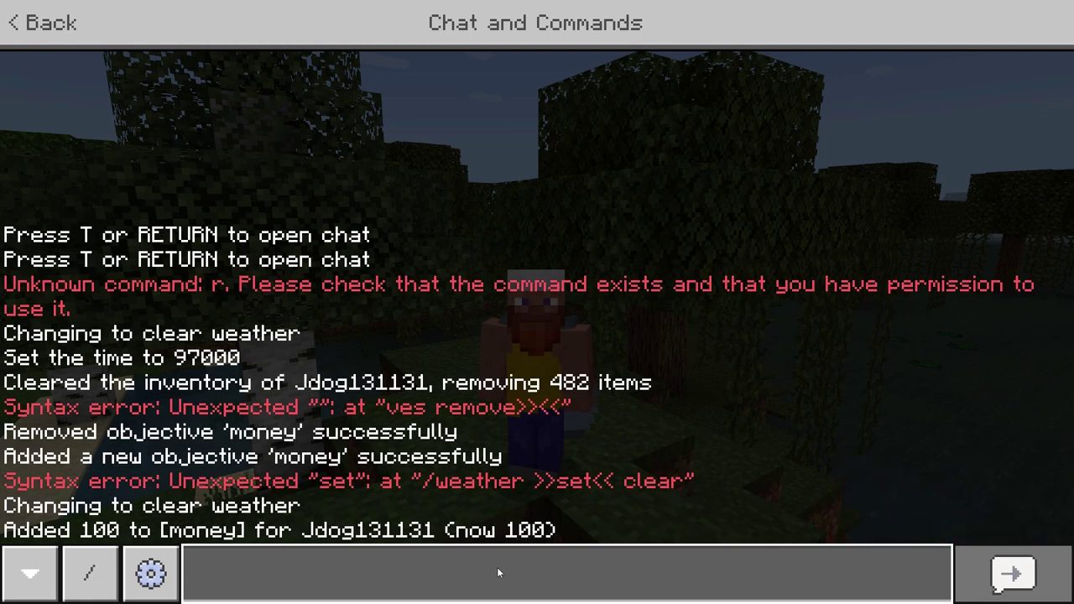
List your tracked scores with /scoreboard players list @s, showing money: 100
type("/scoreboard players list")
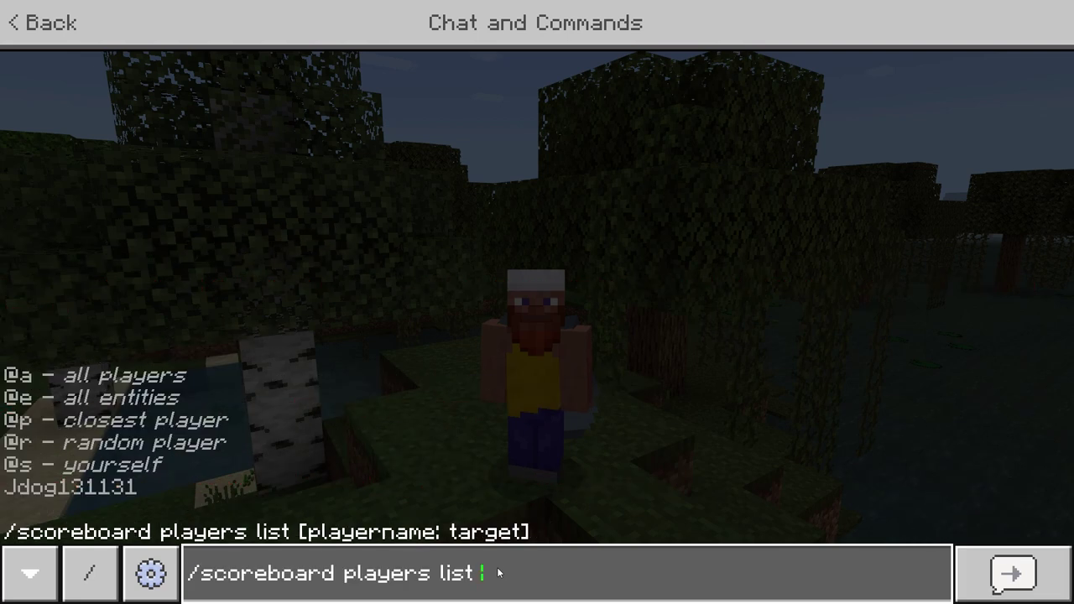
type("@s")
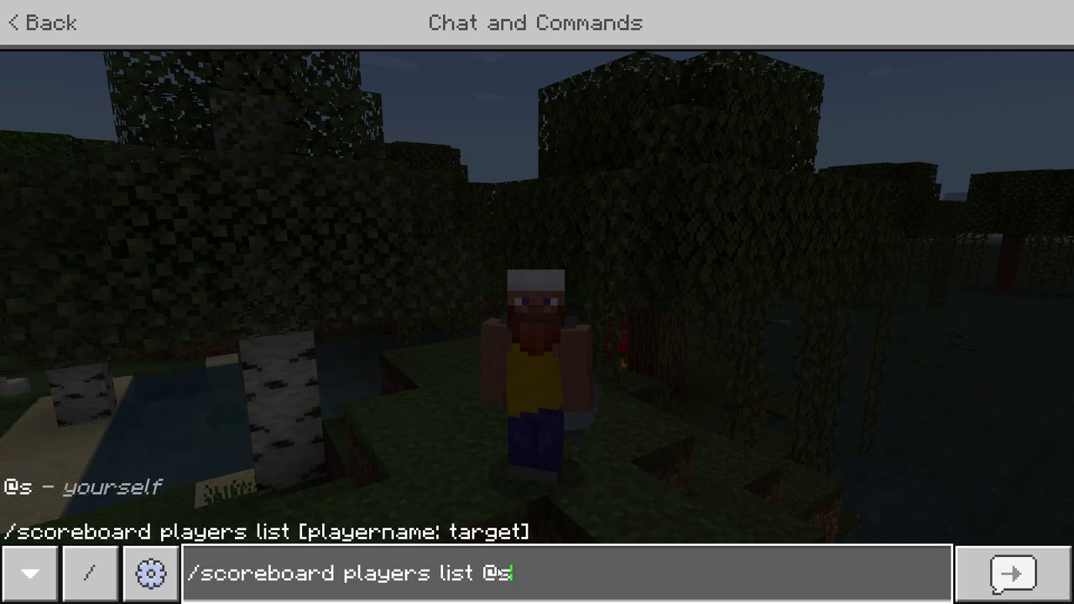
key("Return")
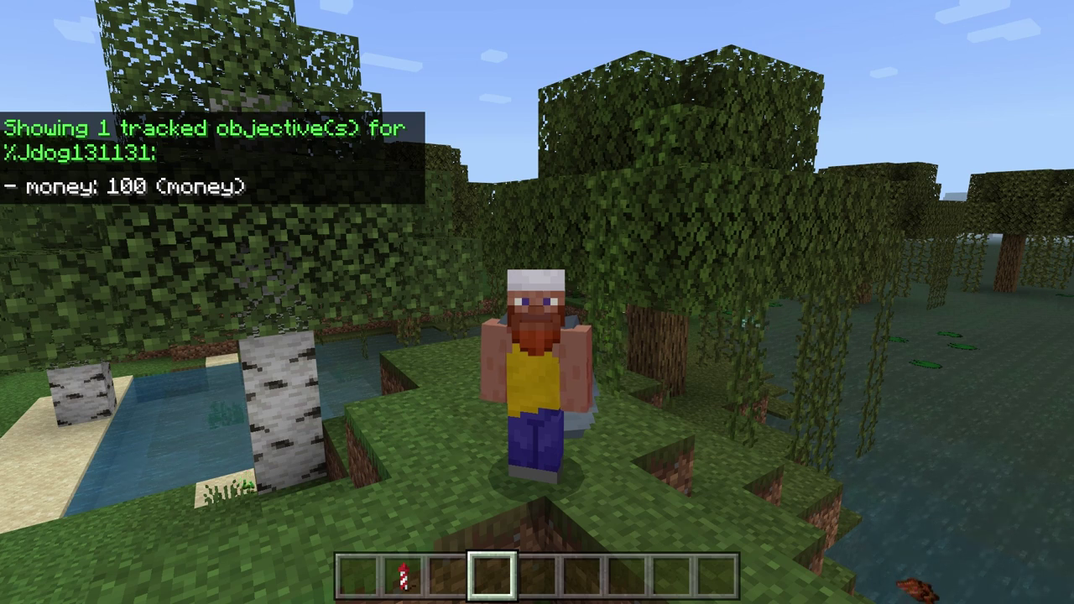
Begin a players operation command multiplying your money by another player's money
key("t")
type("/scoreboard players operation")
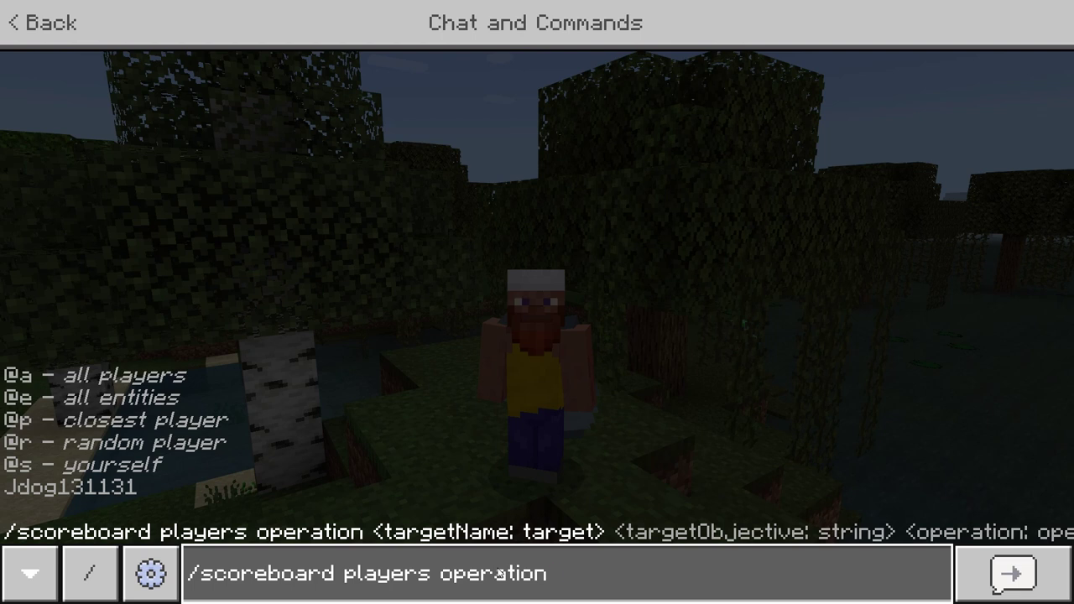
type("@s money ")
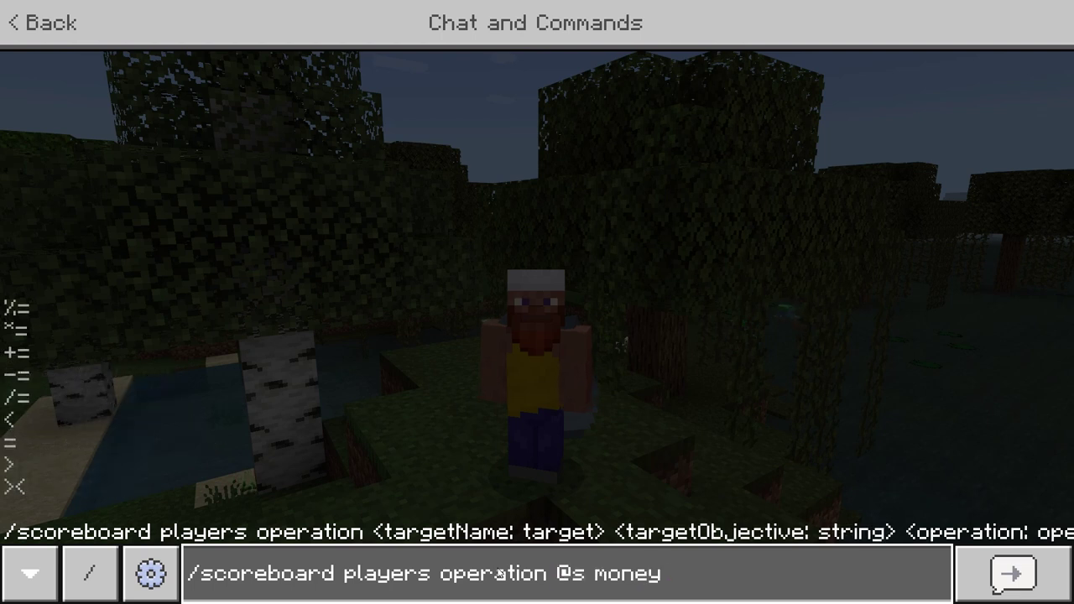
type("*= Jdog131131 money")
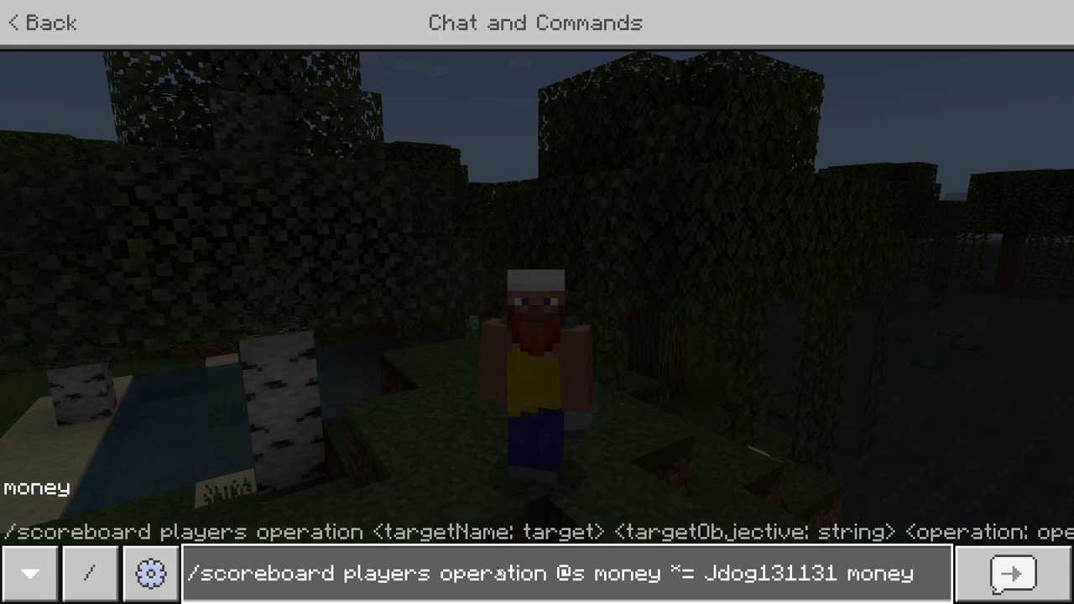
key("ctrl+BackSpace")
key("ctrl+BackSpace")
key("ctrl+BackSpace")
key("ctrl+BackSpace")
key("ctrl+BackSpace")
key("ctrl+BackSpace")
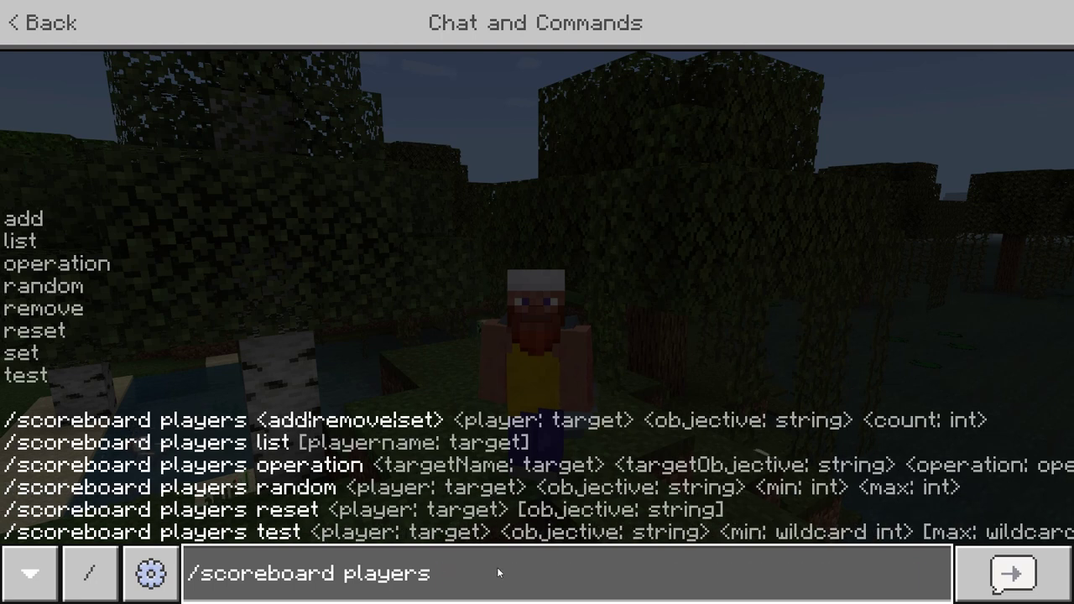
Set your money score to a random value between 10 and 40, which comes out as 30
type("random ")
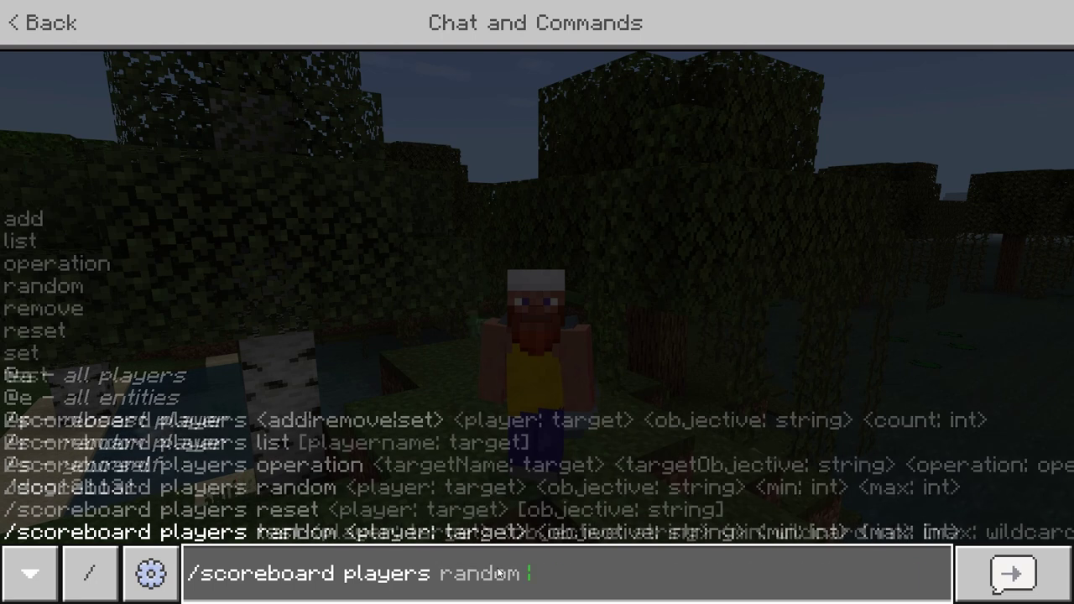
type("@e")
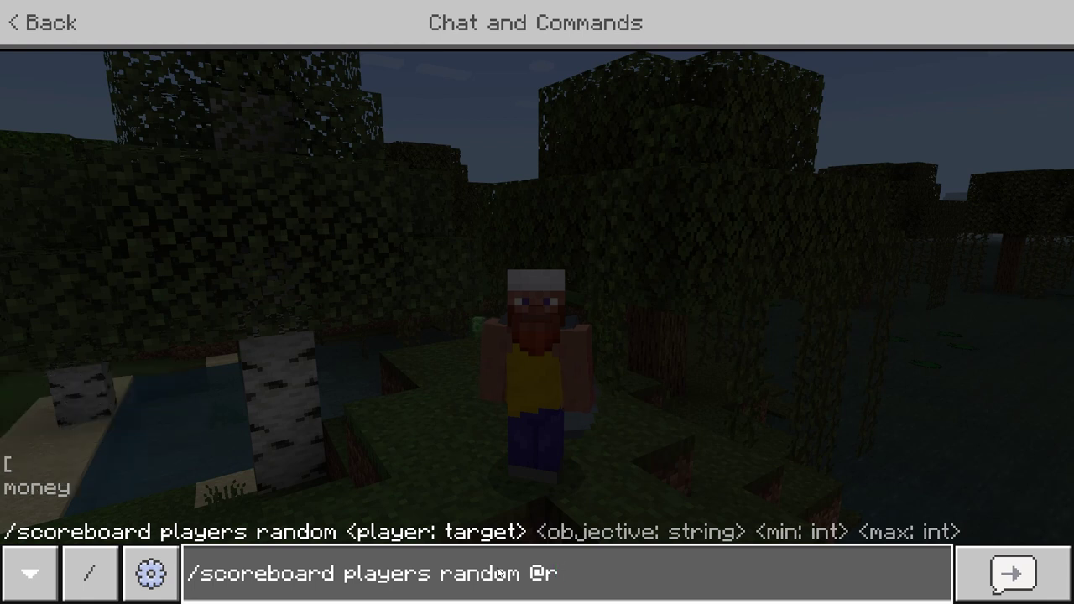
type(" money 10 40")
left_click(559, 573)
key("BackSpace")
type("s")
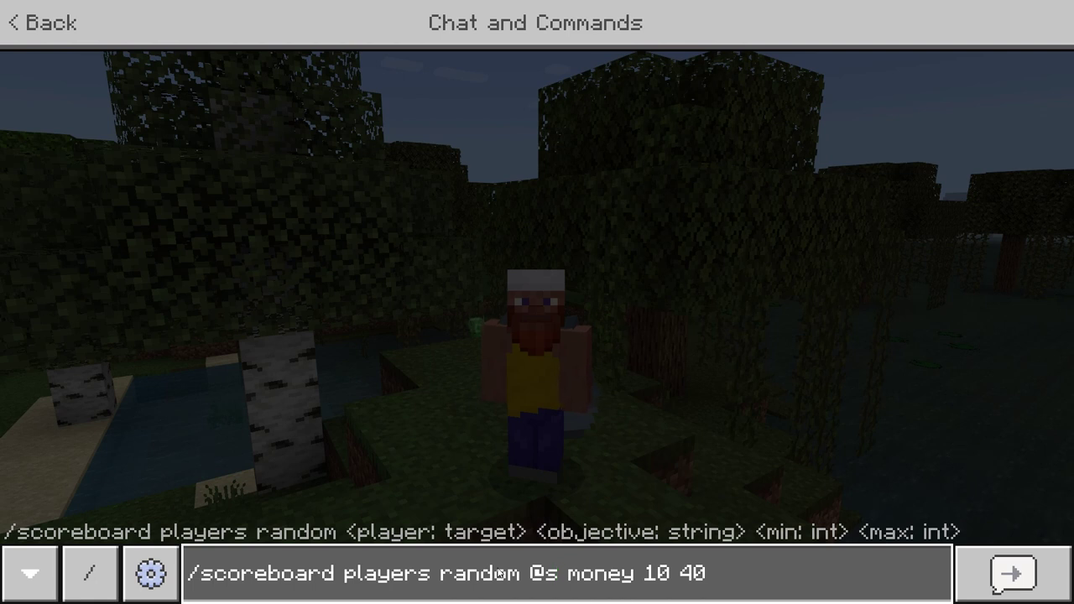
key("Return")
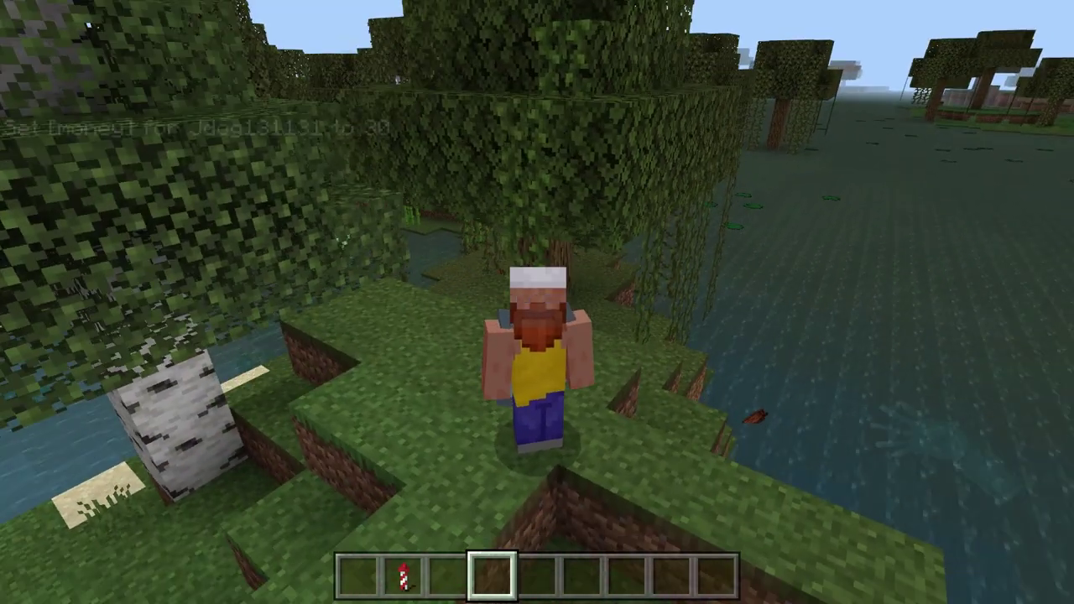
type("/scoreboard players remove")
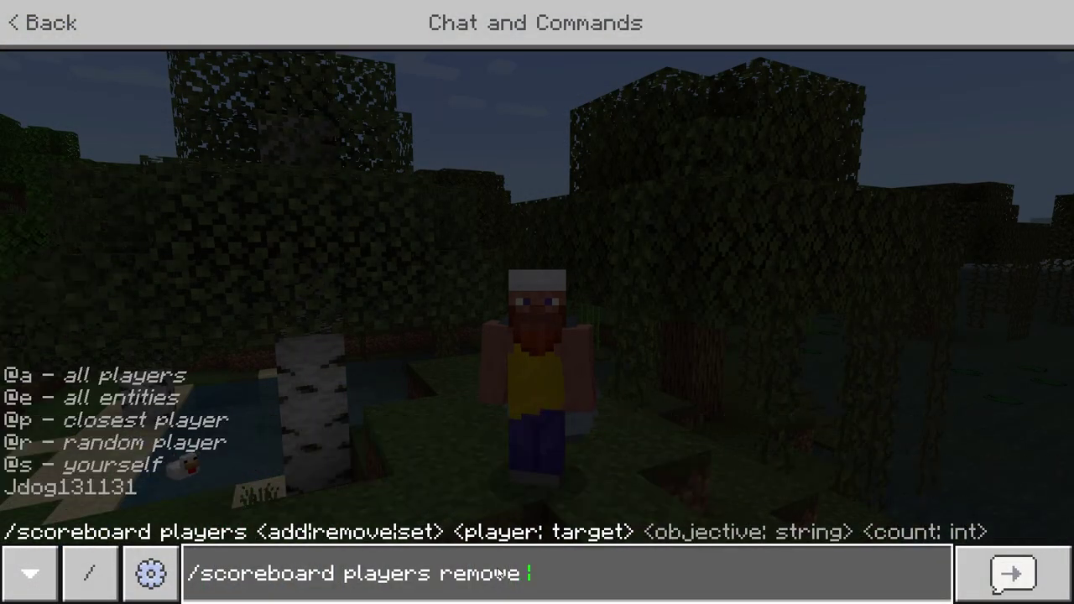
type(" @e")
Remove 10 from your money score, leaving 20, then reset your money score
key("BackSpace")
type("r")
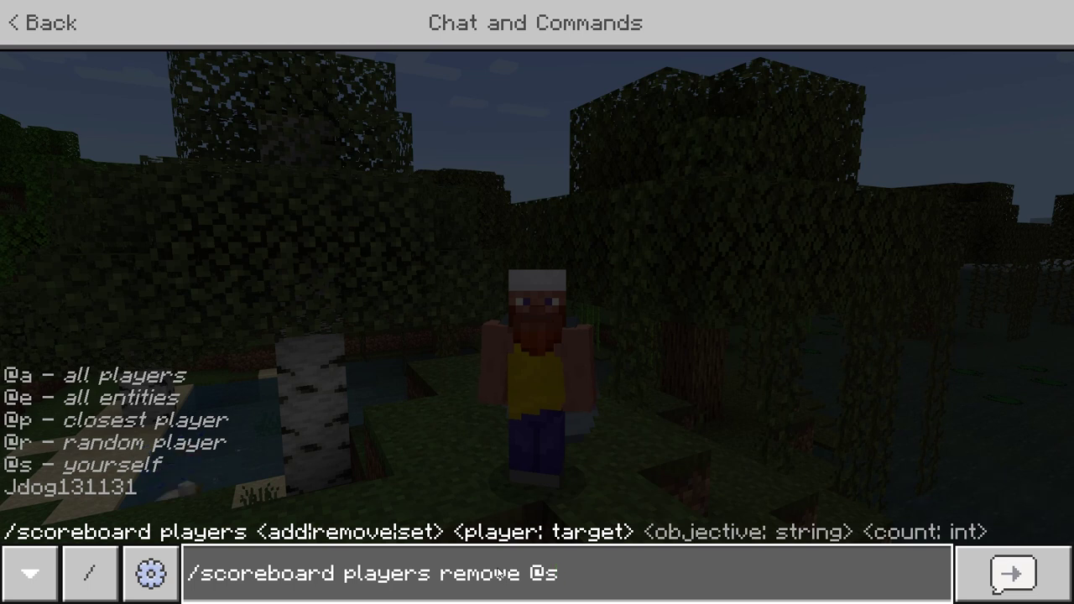
key("Tab")
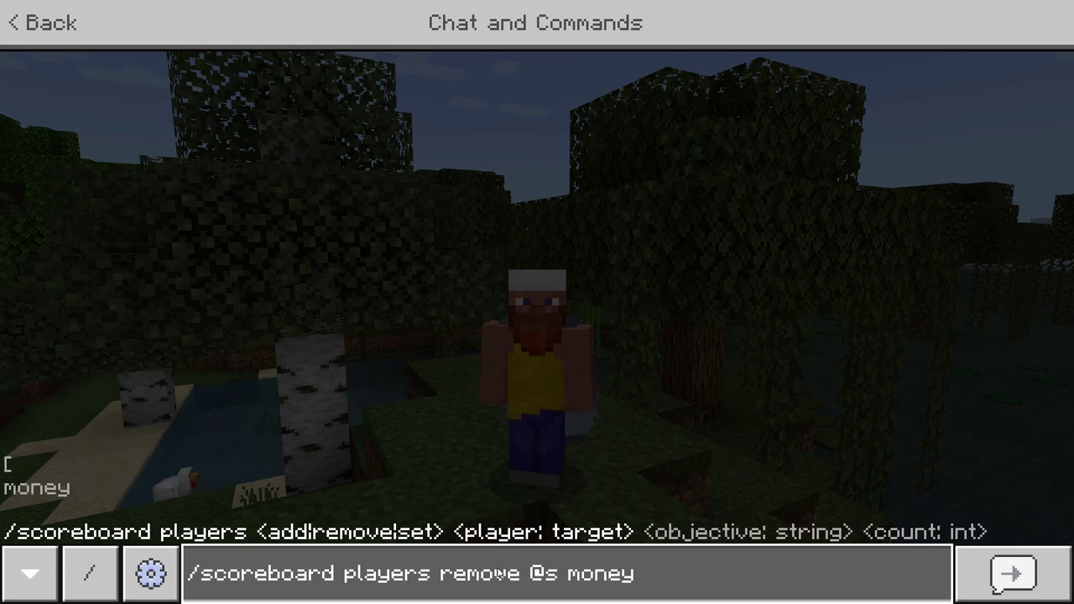
type("10")
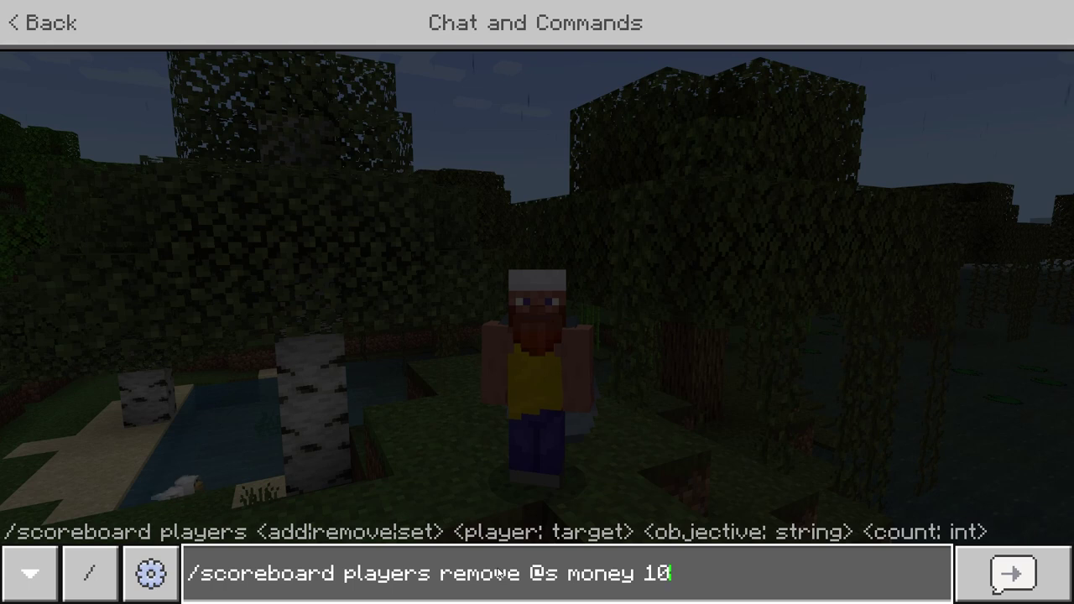
key("Return")
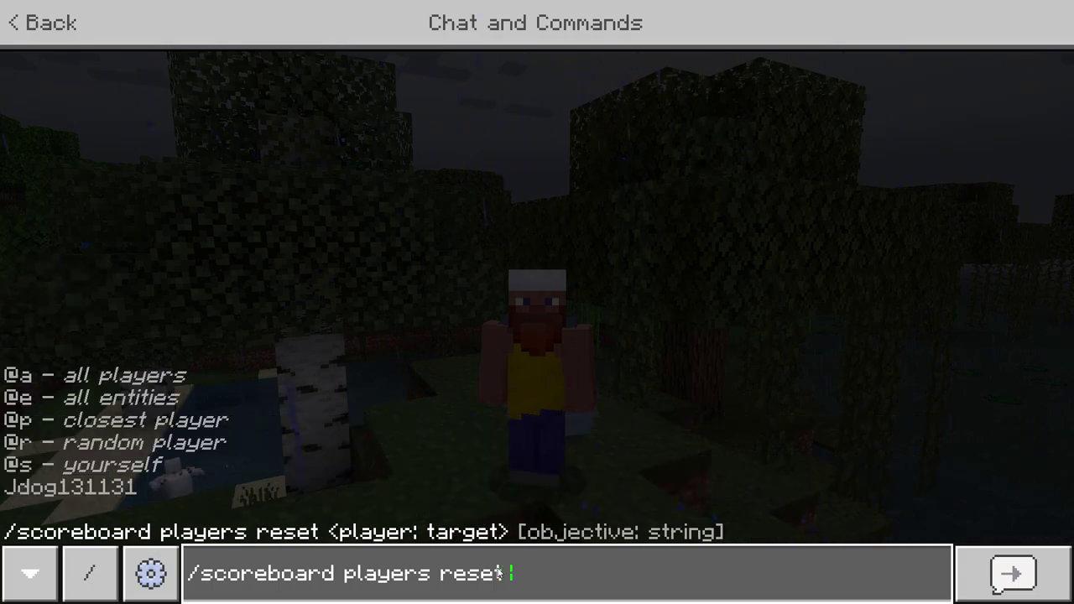
key("Tab")
key("Tab")
key("Tab")
key("Tab")
key("Tab")
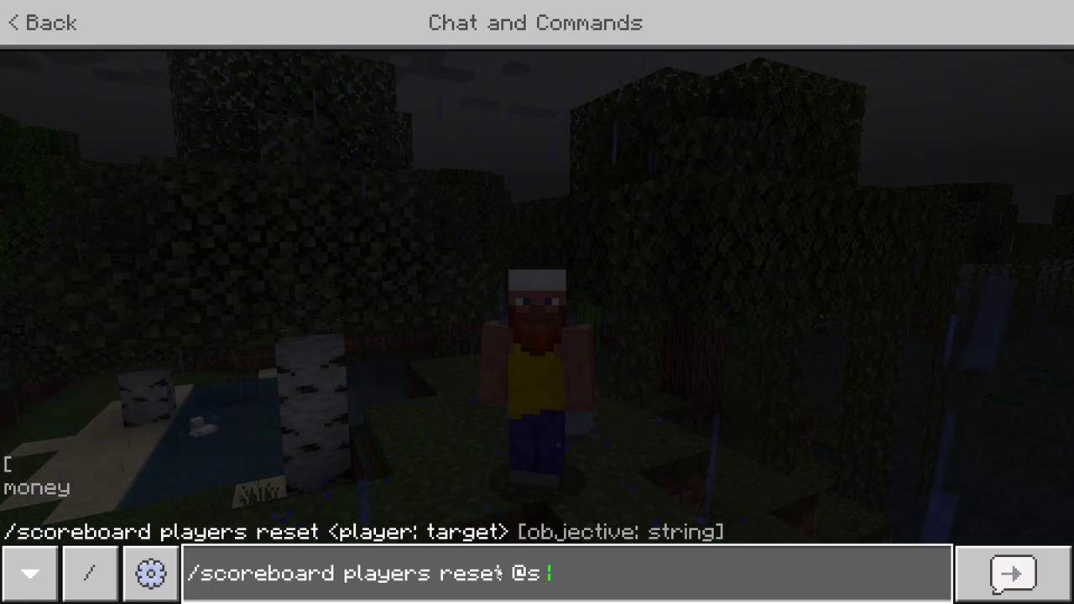
key("Return")
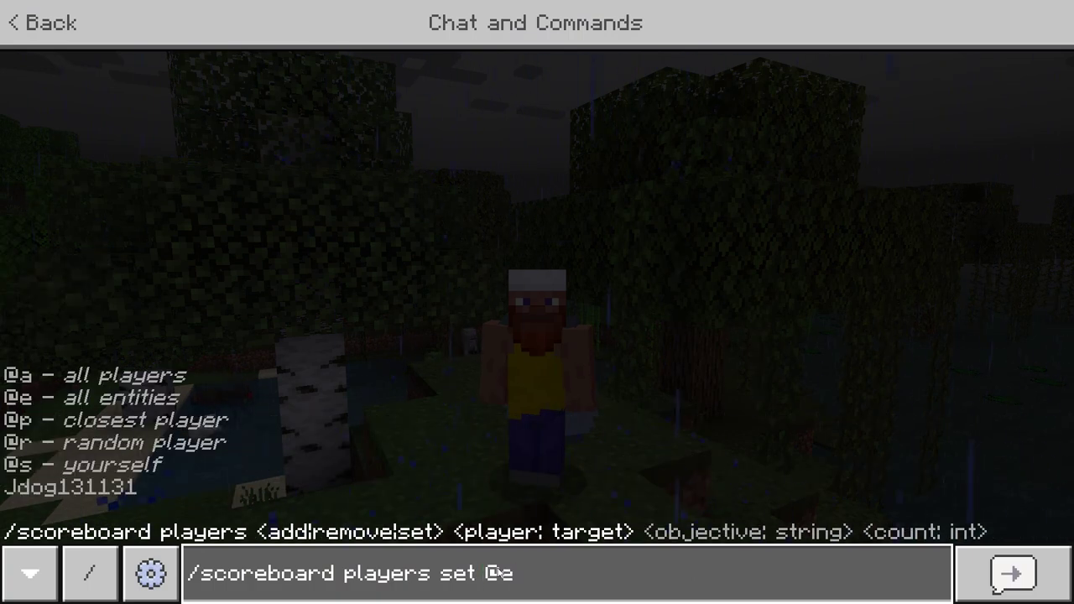
Set your money score to 120 with /scoreboard players set @s money 120
type("@r")
key("BackSpace")
type("s")
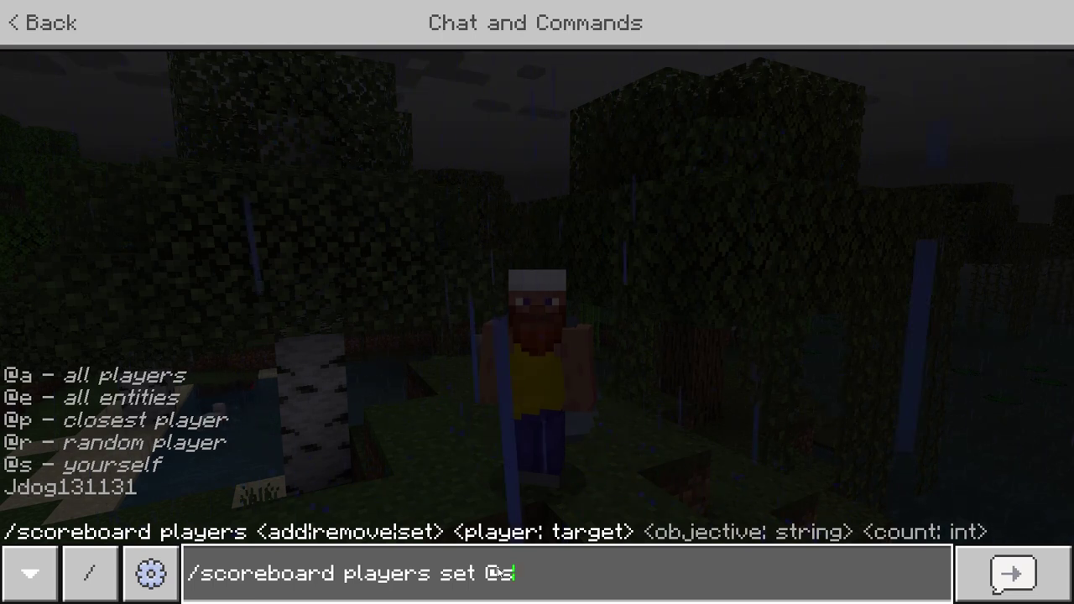
type("money")
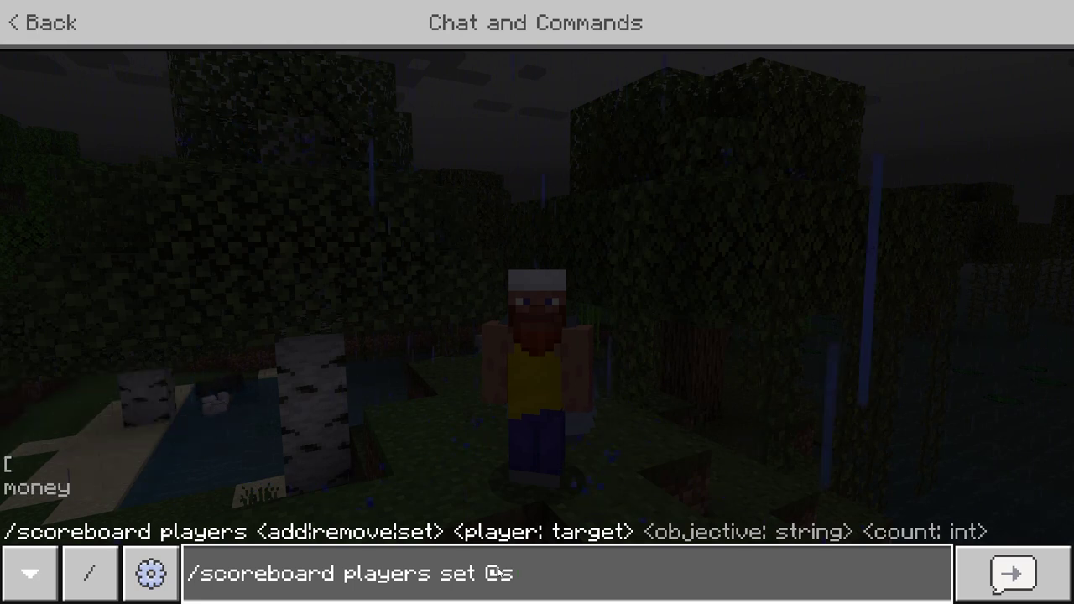
type(" 120")
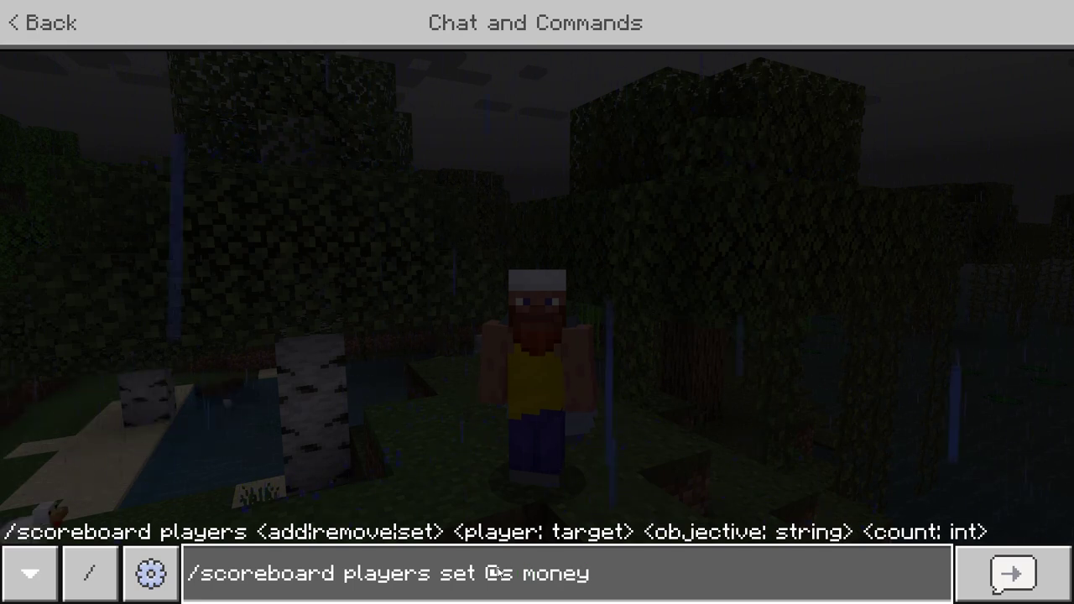
key("Return")
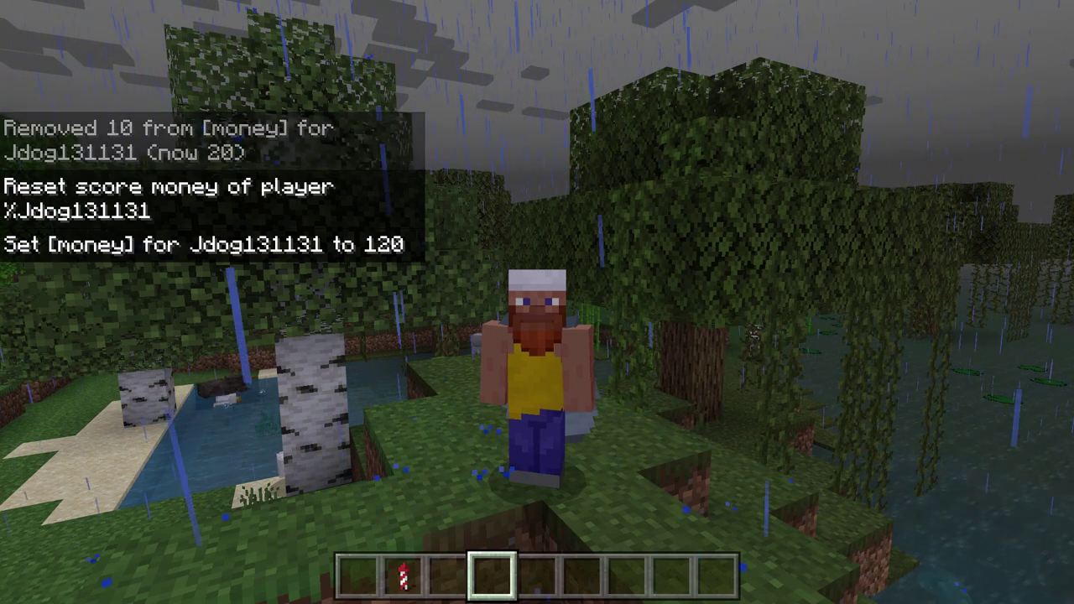
key("slash")
type("scoreboard players test")
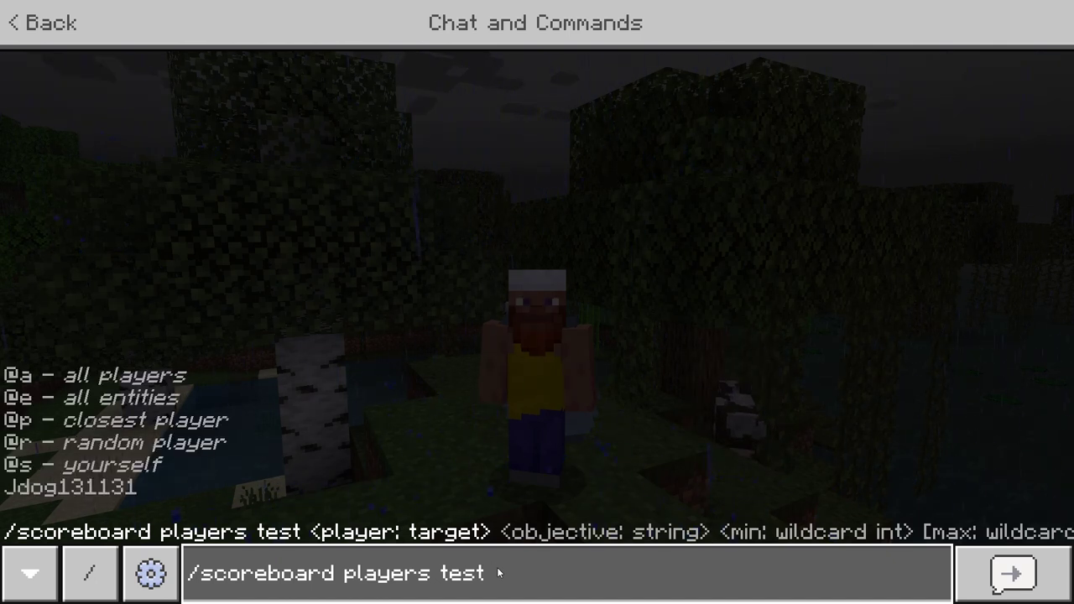
Test whether your money score is within 10 to 110; the 120 is reported out of range
key("Tab")
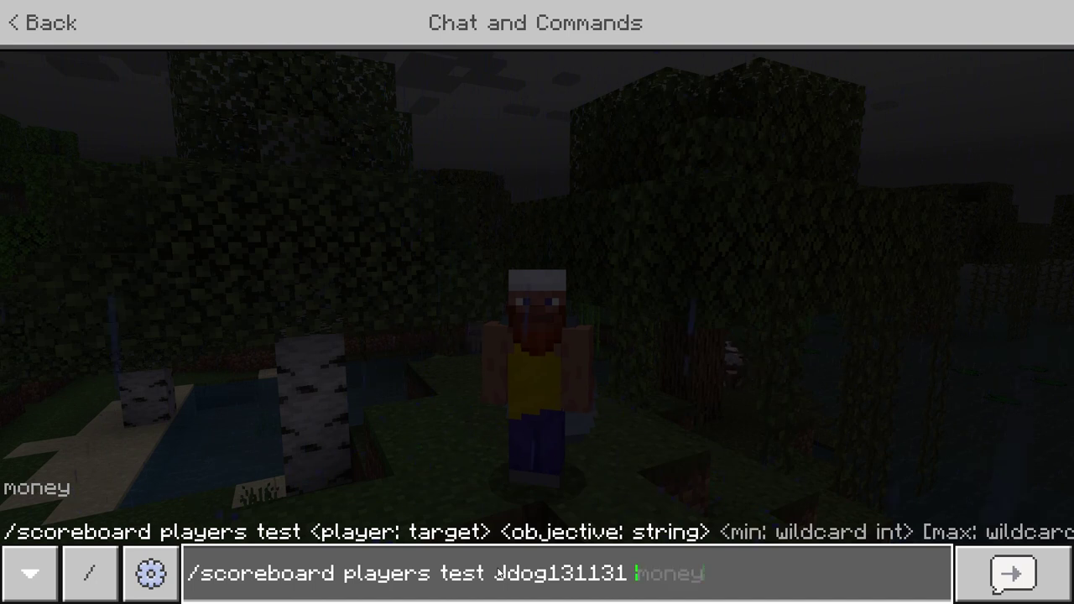
key("Tab")
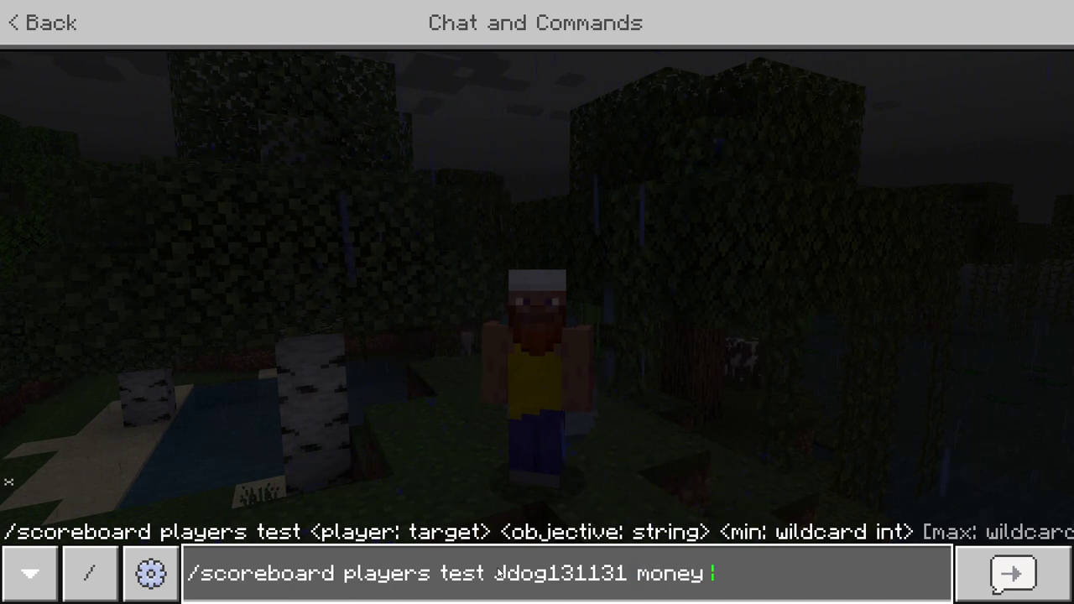
type("10")
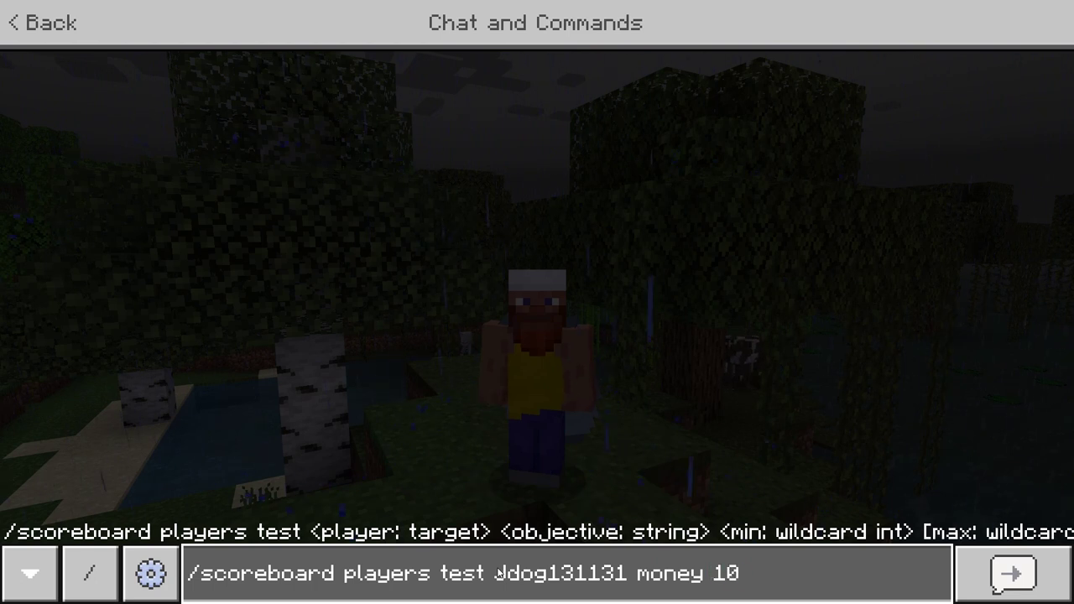
type(" 110")
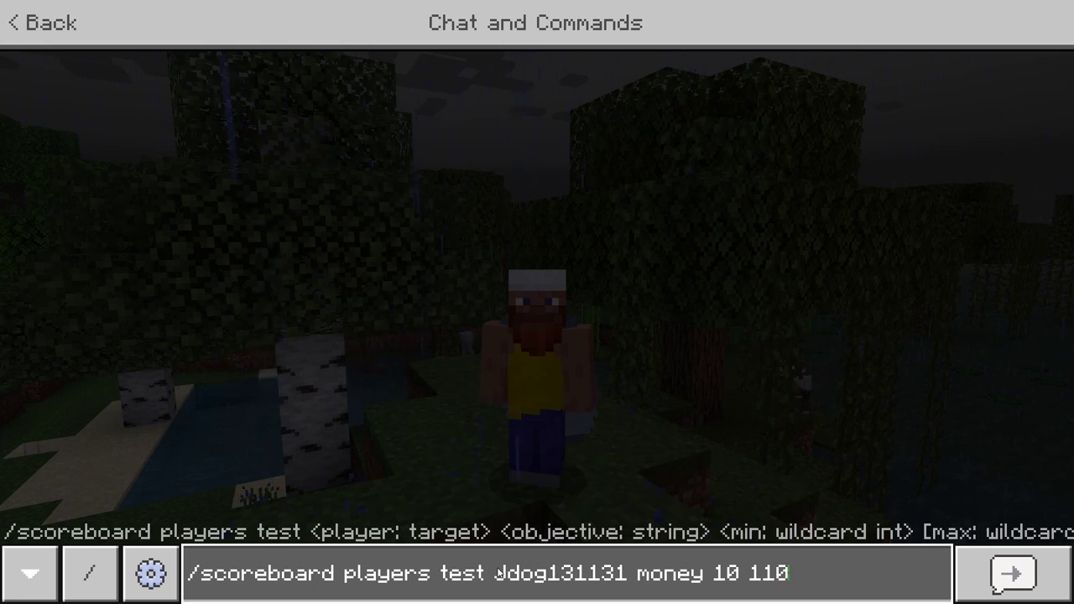
key("Return")
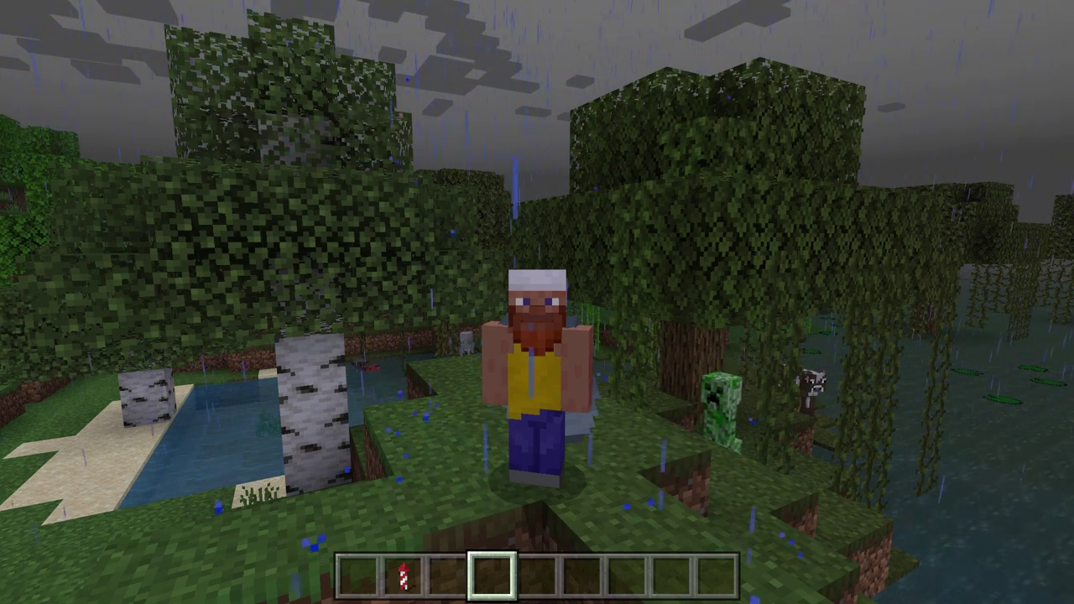
Display the money objective below player names with setdisplay belowname money
mouse_move(537, 302)
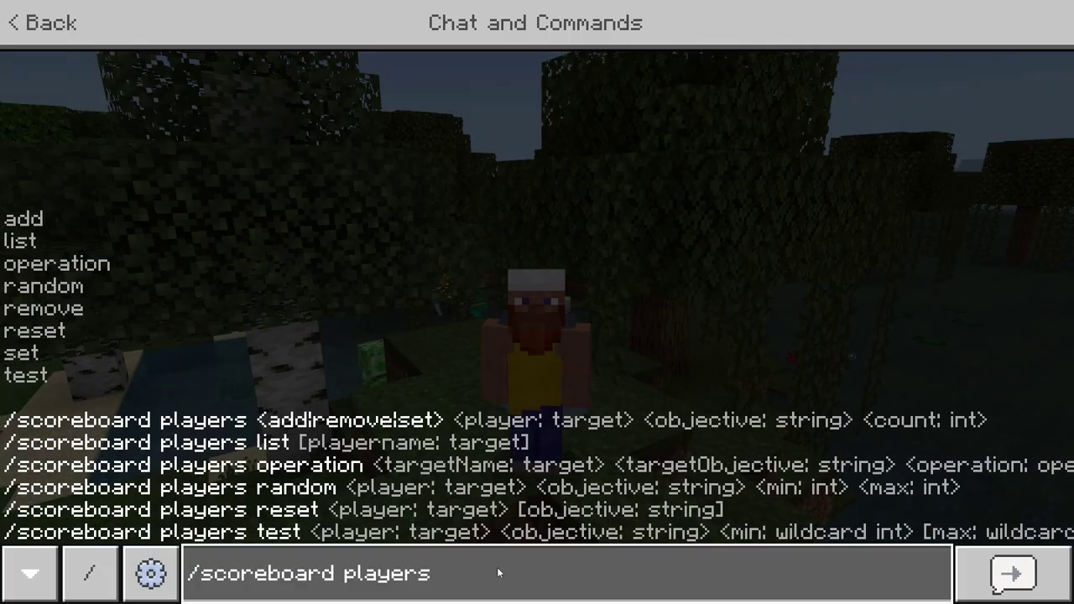
key("BackSpace")
key("BackSpace")
key("BackSpace")
key("BackSpace")
key("BackSpace")
key("BackSpace")
key("BackSpace")
key("BackSpace")
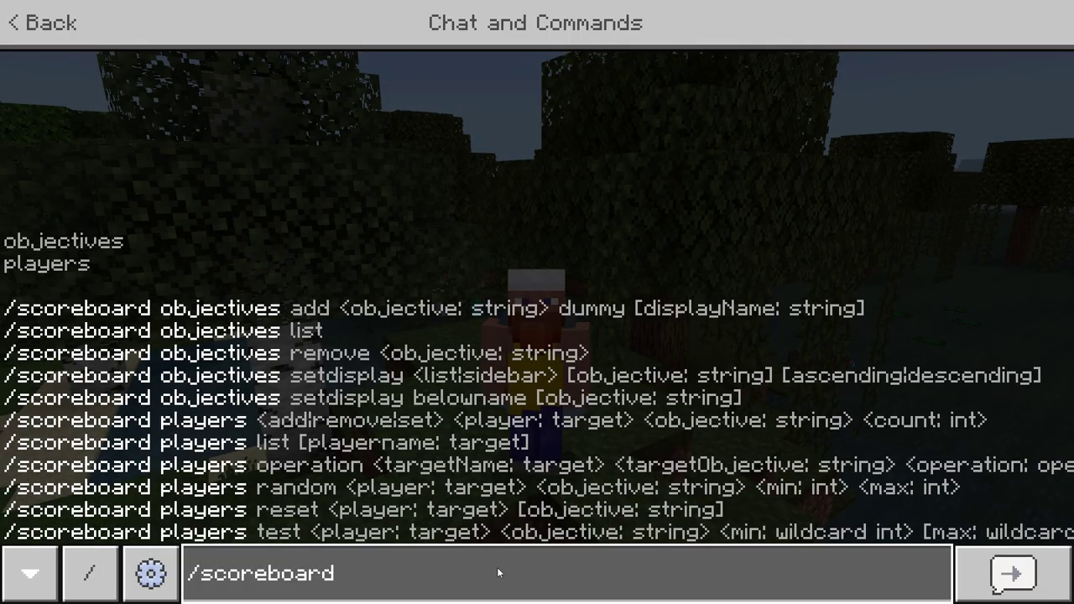
key("Tab")
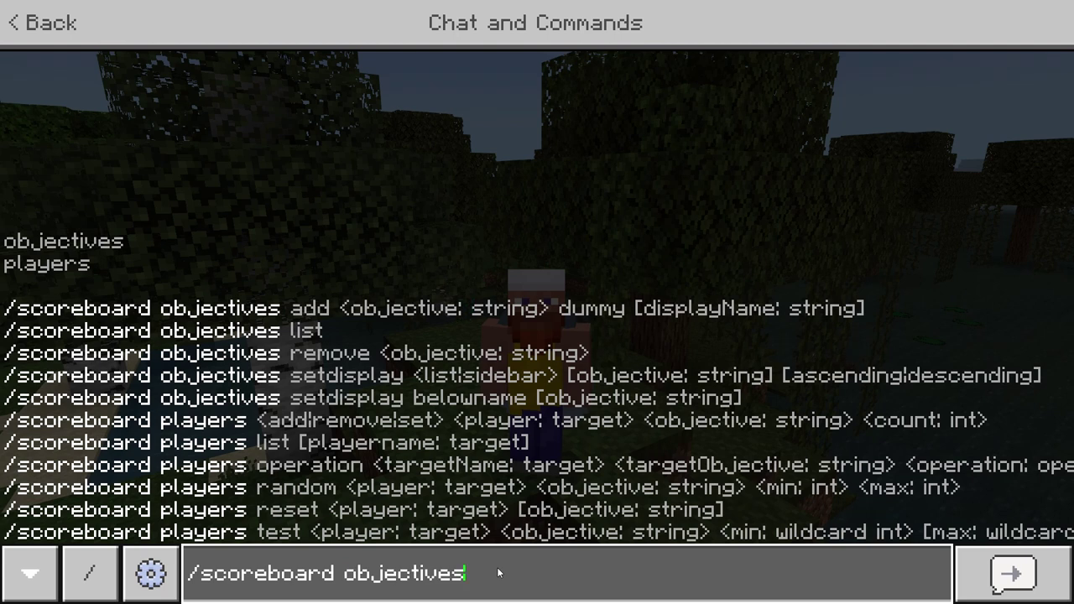
key("Tab")
key("Tab")
key("Tab")
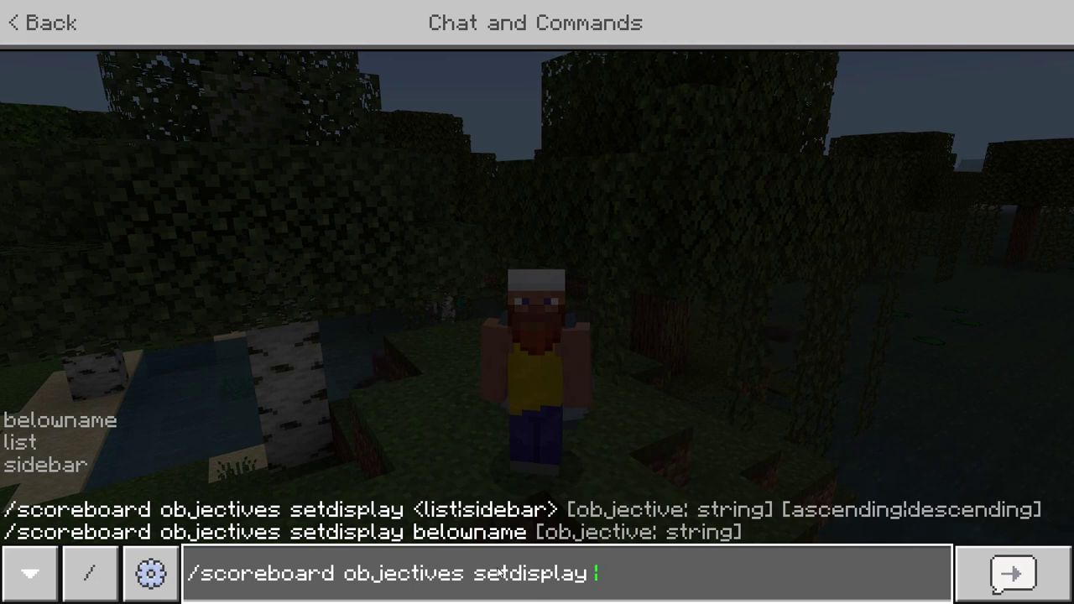
key("Tab")
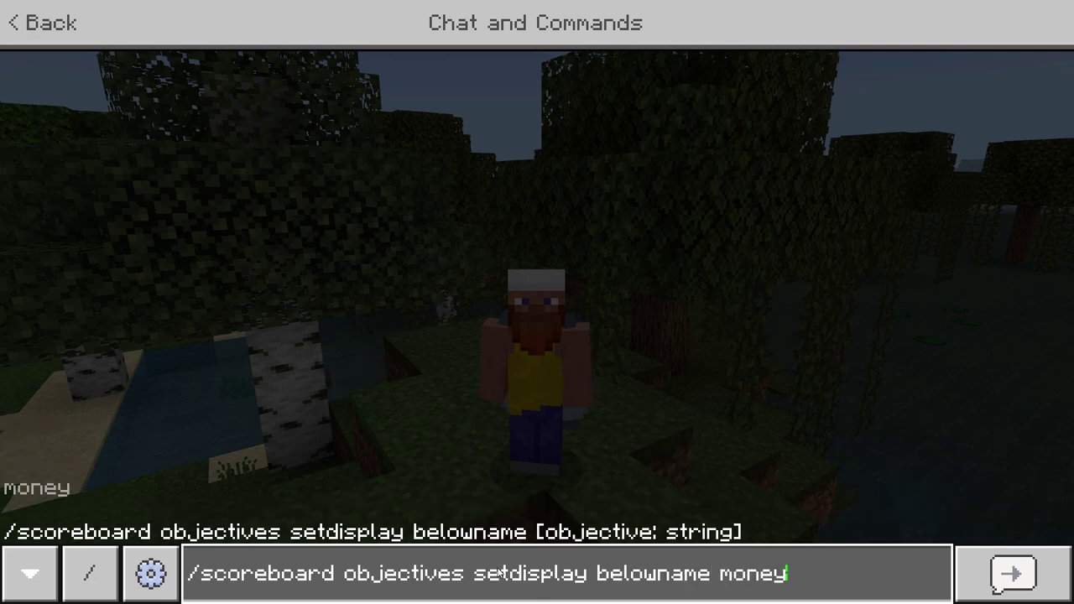
key("Return")
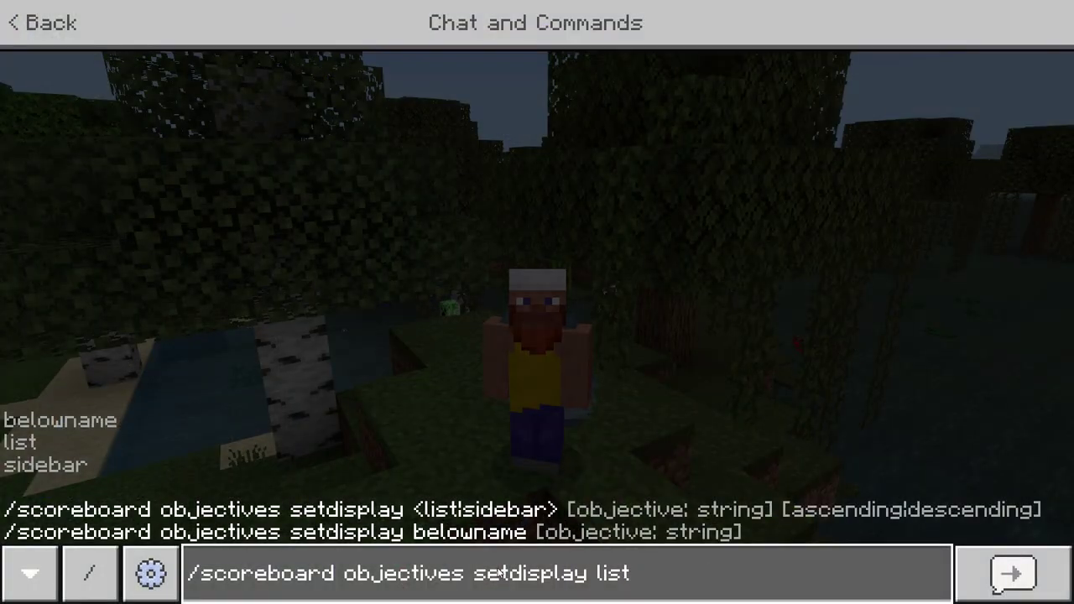
Show the money objective in the player list with setdisplay list money
type("money ascending")
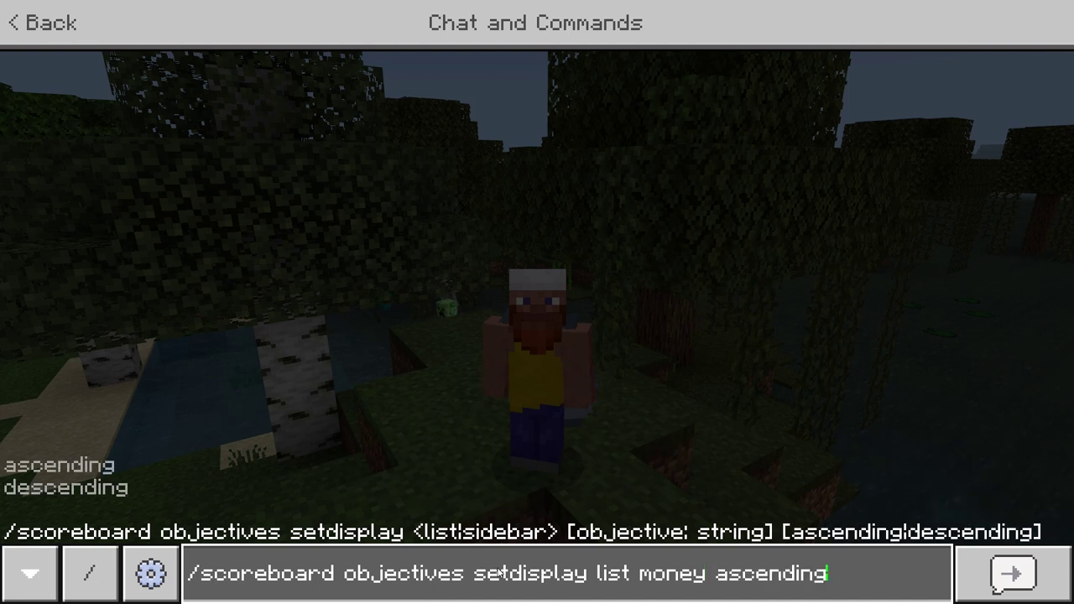
key("Return")
key("Escape")
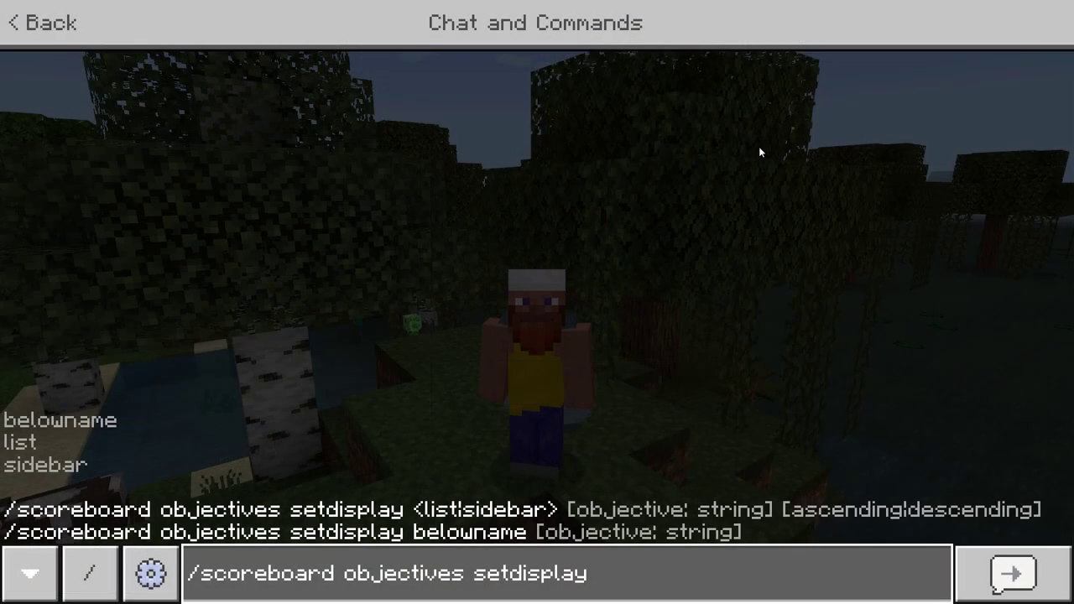
Show money on the sidebar with setdisplay sidebar money, displaying your score of 120
key("Tab")
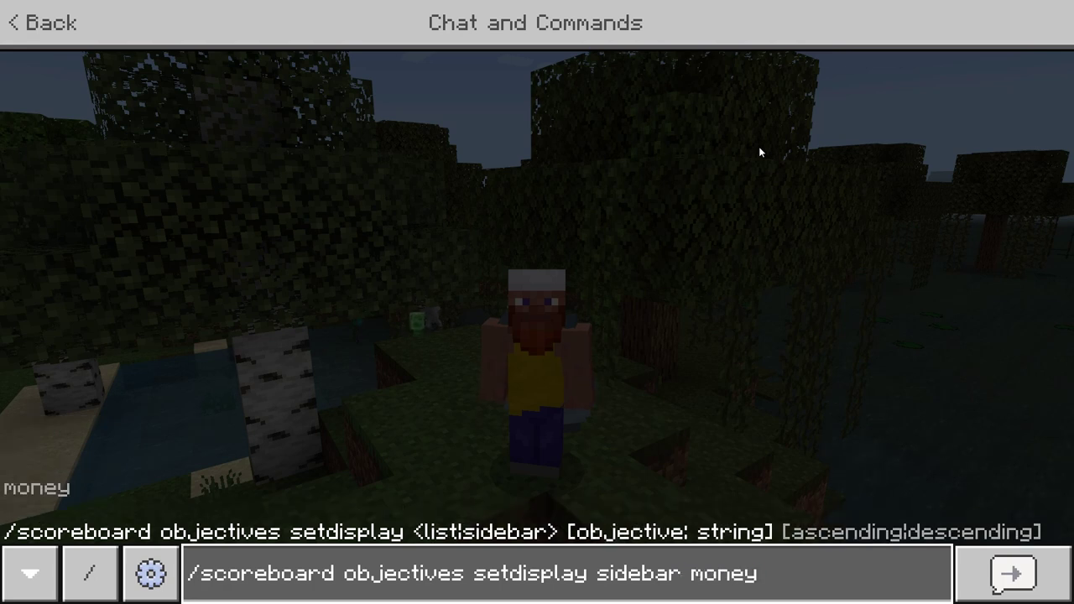
type("money")
key("Return")
key("Escape")
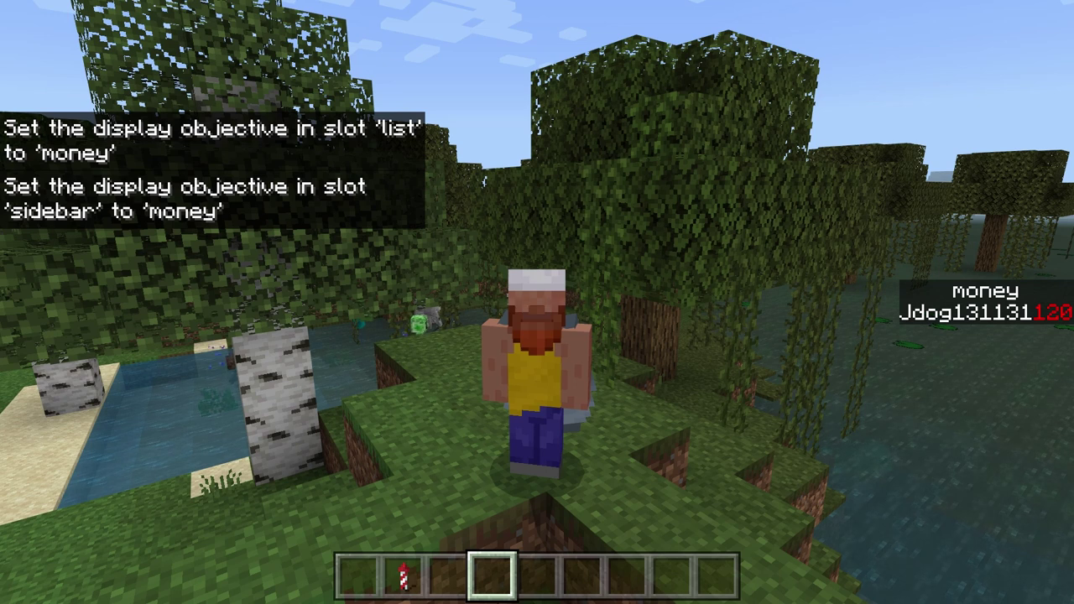